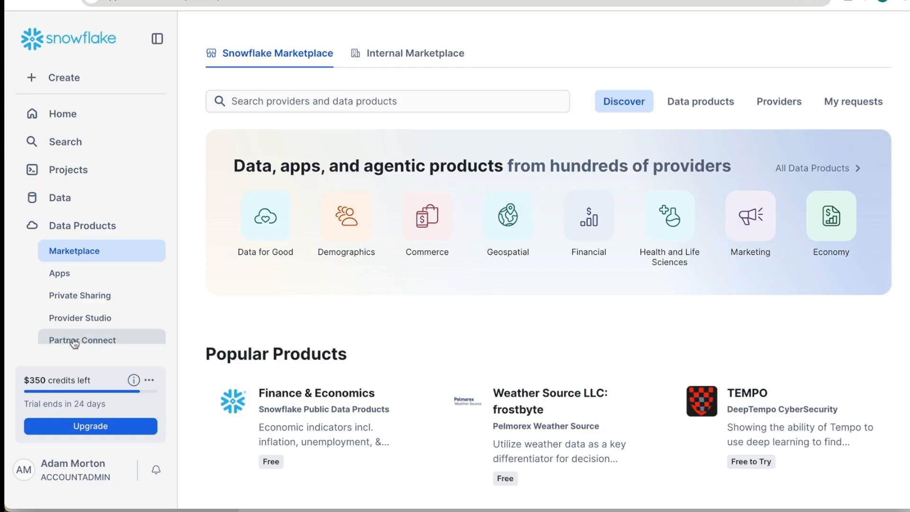
- Search Partner Connect for "matil" and open the Matillion Data Productivity Cloud connection details
click(287, 82)
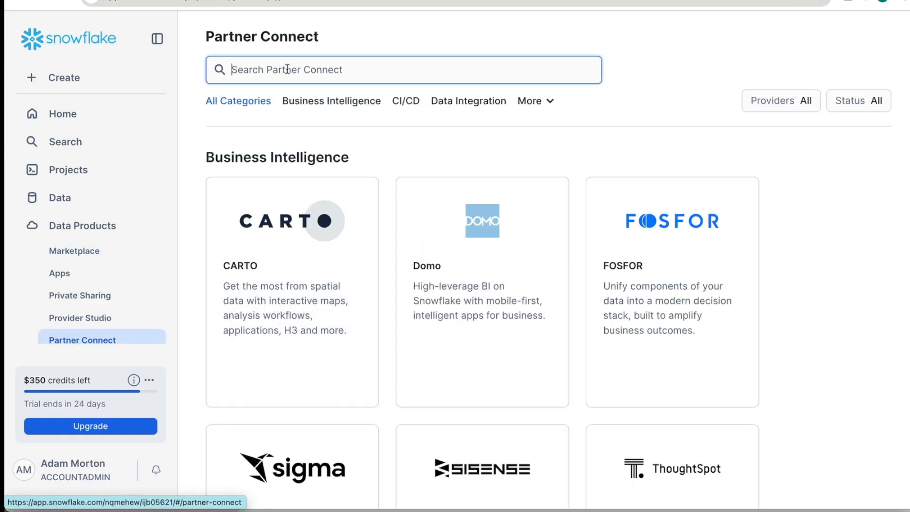
text(matil)
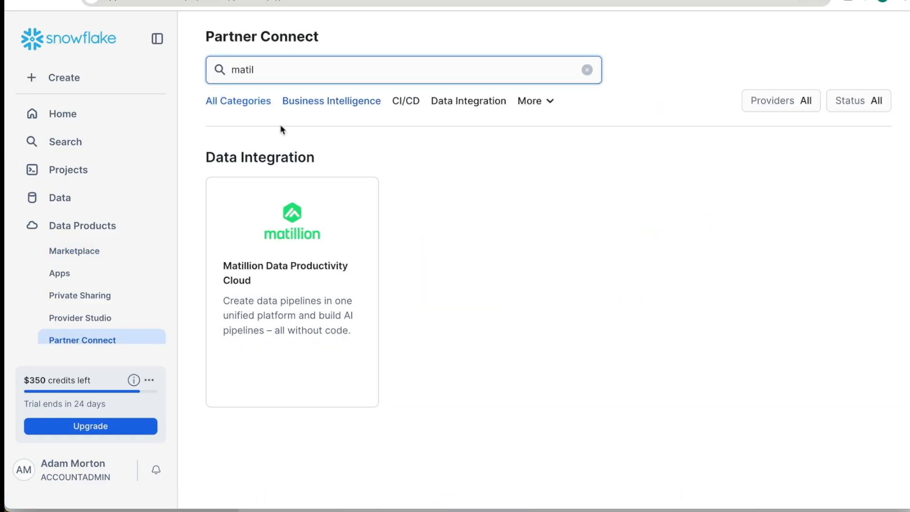
click(293, 217)
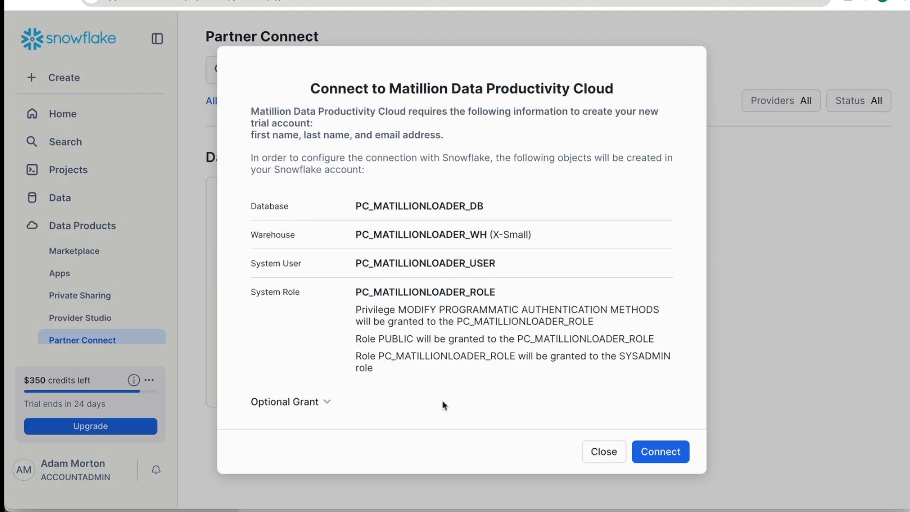
- Connect Snowflake to Matillion Data Productivity Cloud with the default objects and activate the new partner account
scroll(438, 419, down, 3)
click(663, 447)
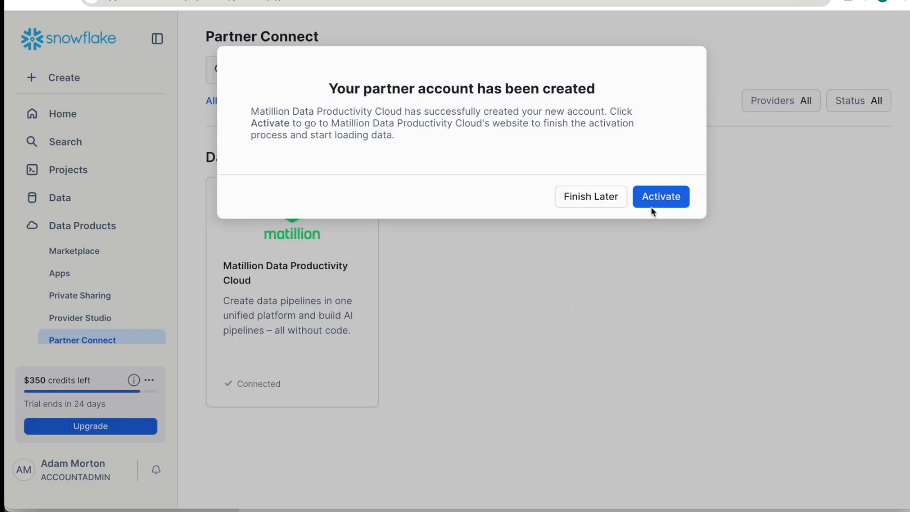
click(656, 203)
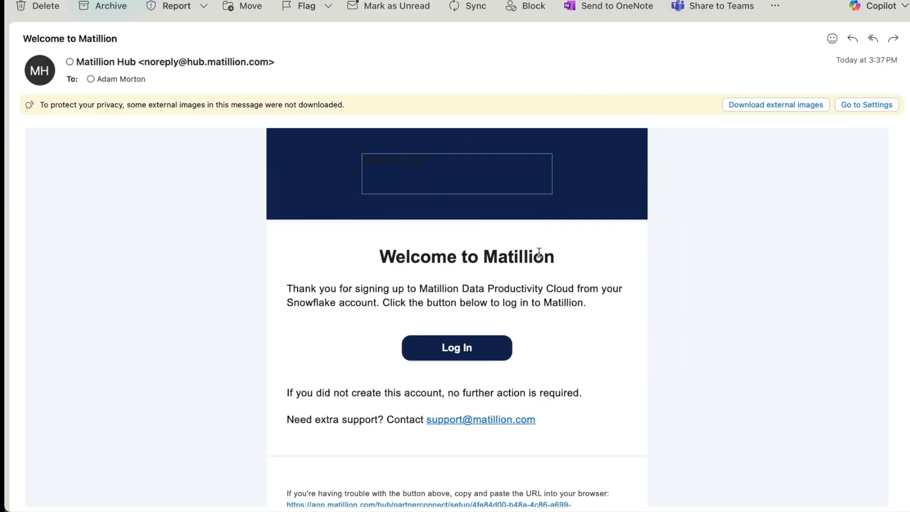
- Download the external images in the Matillion welcome email and take its Log In link to the browser
click(762, 105)
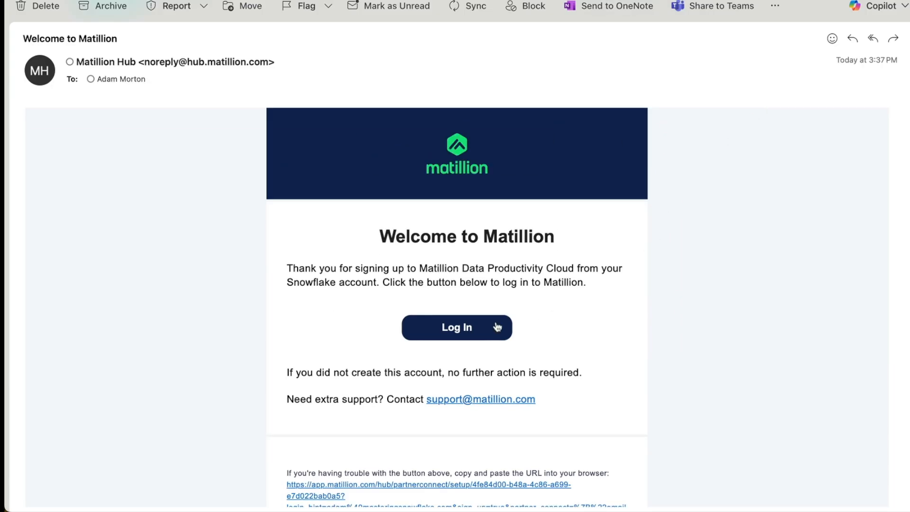
right_click(469, 333)
click(471, 342)
key(super+Tab)
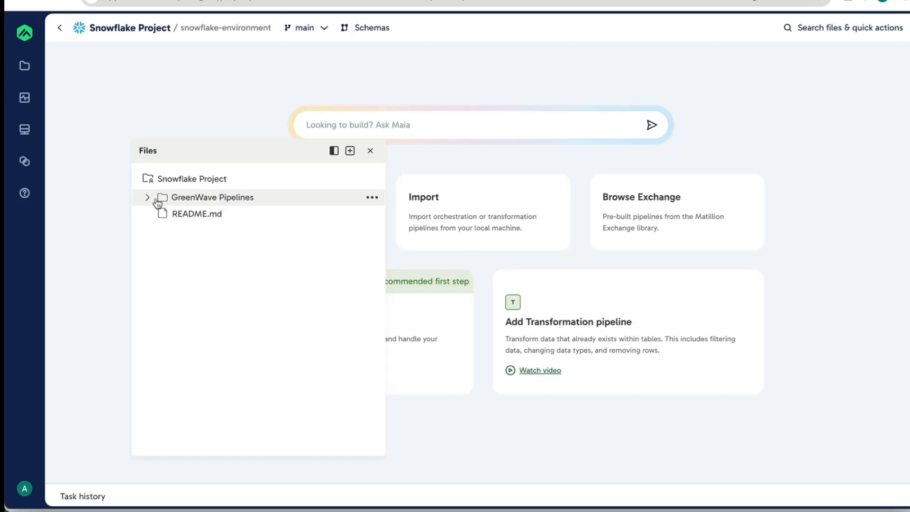
- View the Calculate Profit and Revenue and Create SHEET_NAMES pipelines in the GreenWave Pipelines folder, then collapse the folder
click(148, 197)
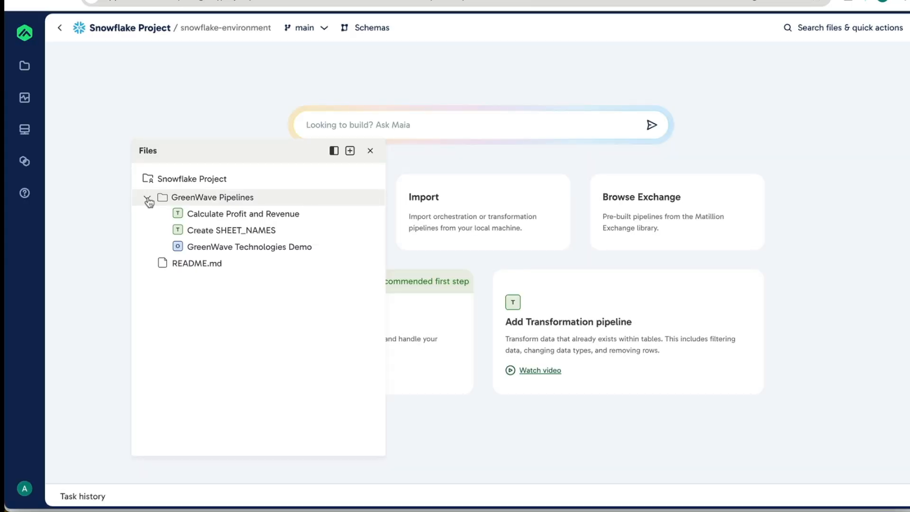
click(206, 216)
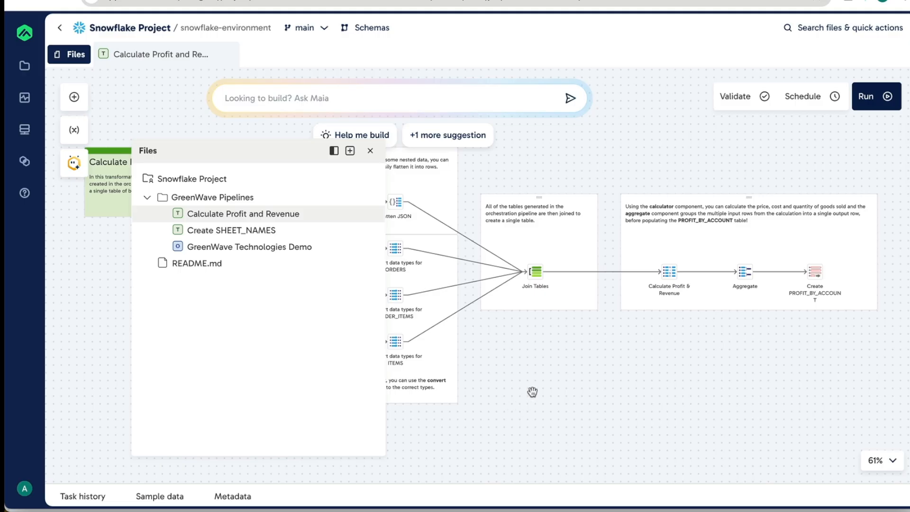
click(277, 233)
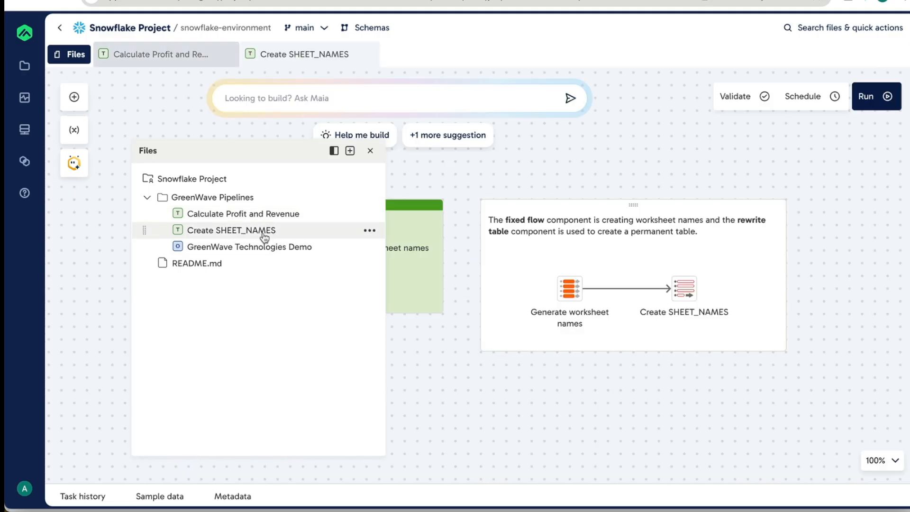
click(148, 199)
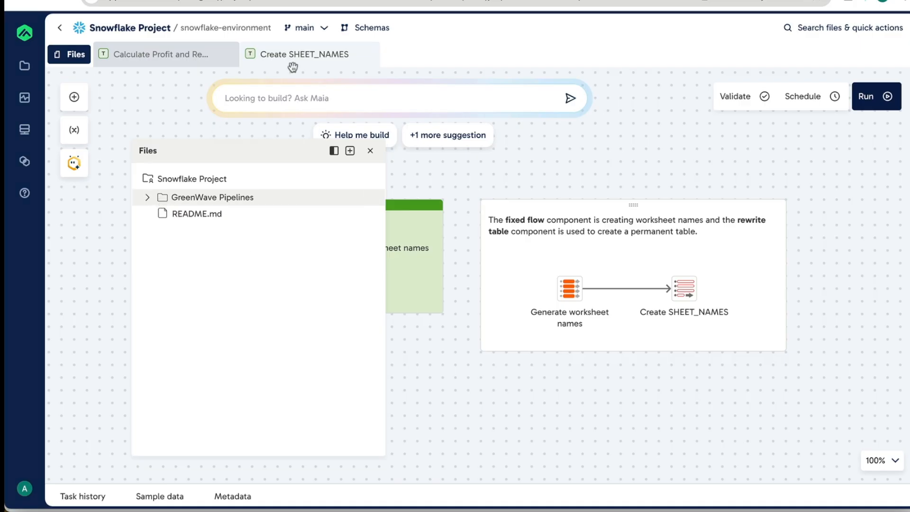
- Examine the Git options of the main branch and the item types that can be added to the GreenWave Pipelines folder
click(312, 31)
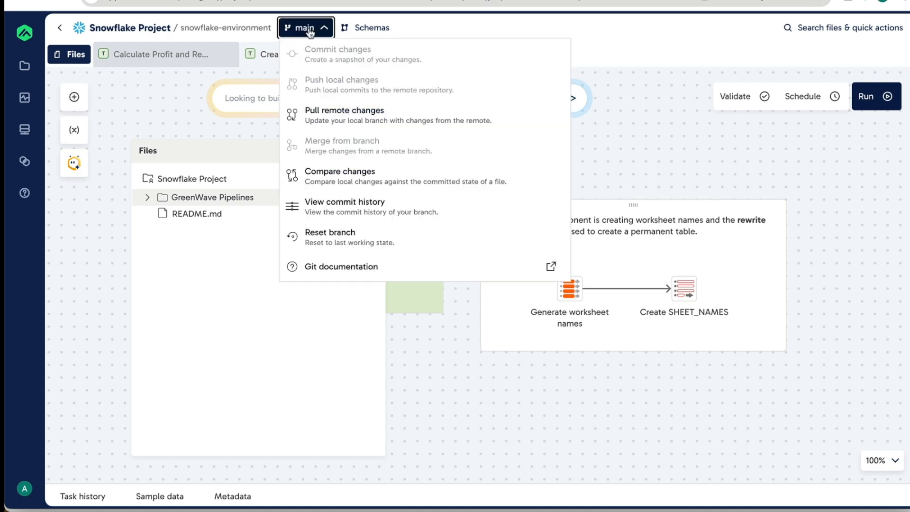
click(311, 29)
click(224, 198)
click(372, 198)
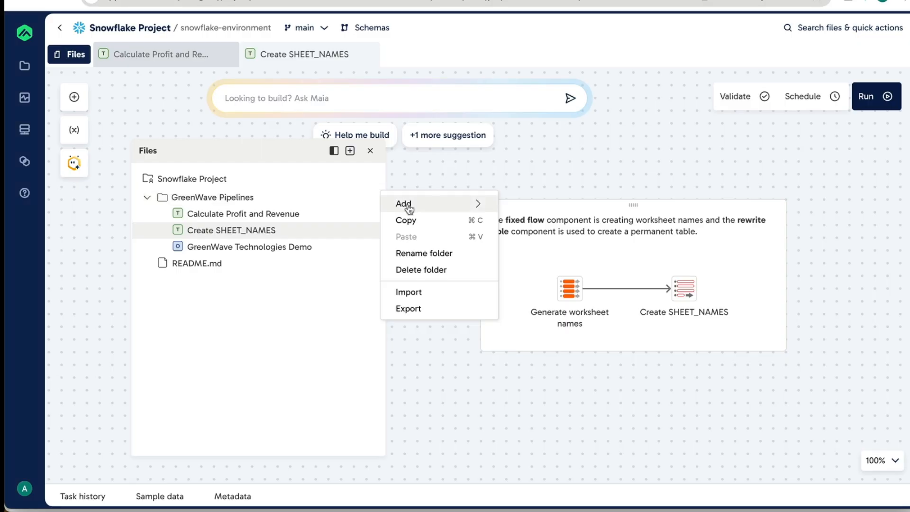
mouse_move(409, 208)
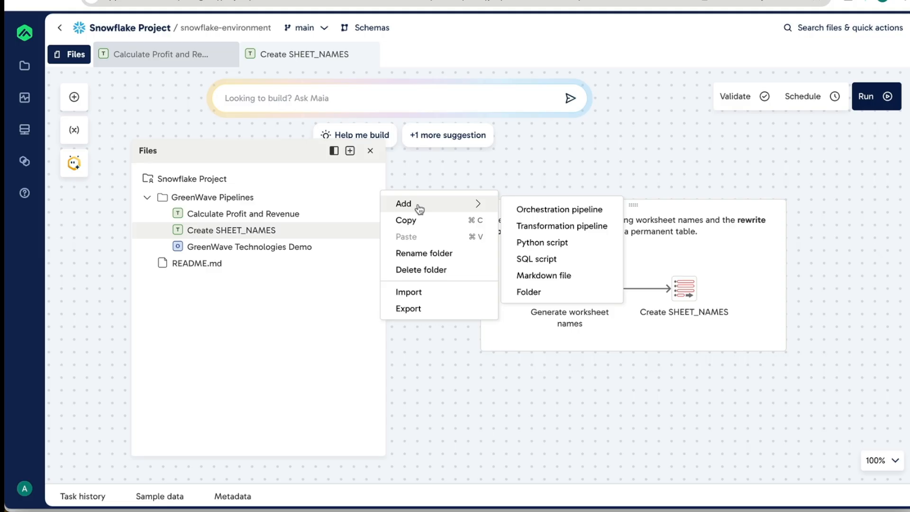
- Open the Maia assistant beside the pipeline canvas, close the file list and get its message field ready
click(80, 171)
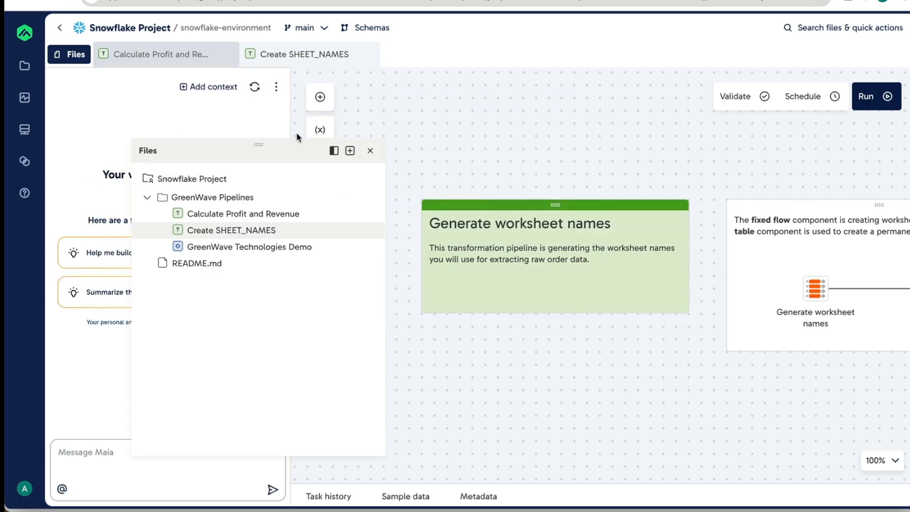
click(370, 151)
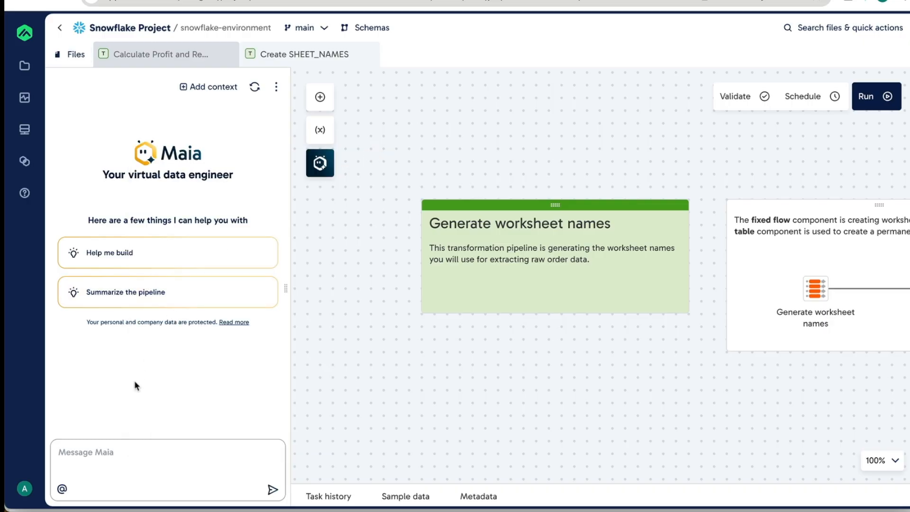
click(111, 452)
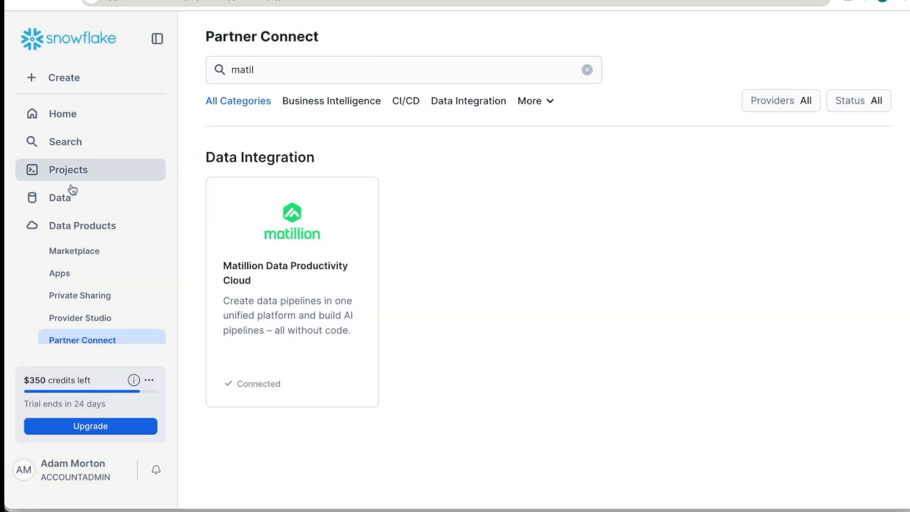
- In Snowflake, browse the tables in the NORTHSTAR schema of the NORTHSTAR_ANALYTICS database
click(66, 205)
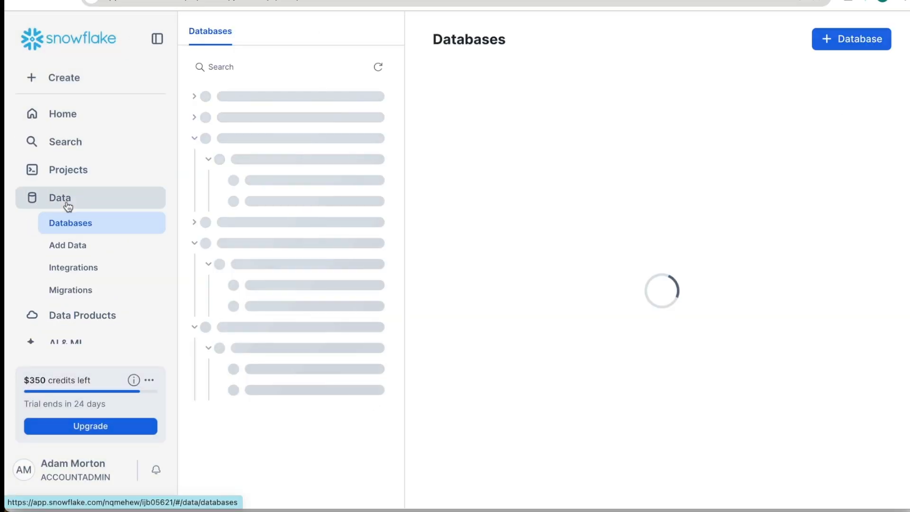
click(267, 243)
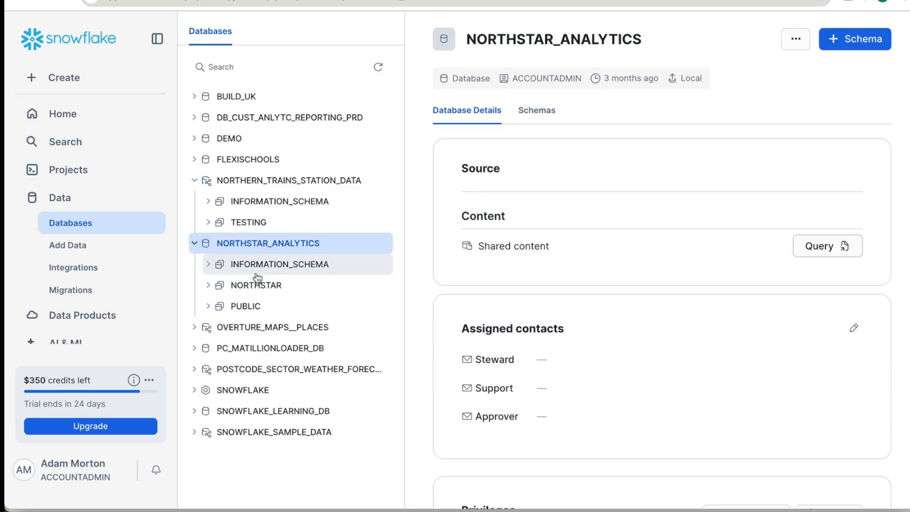
click(240, 285)
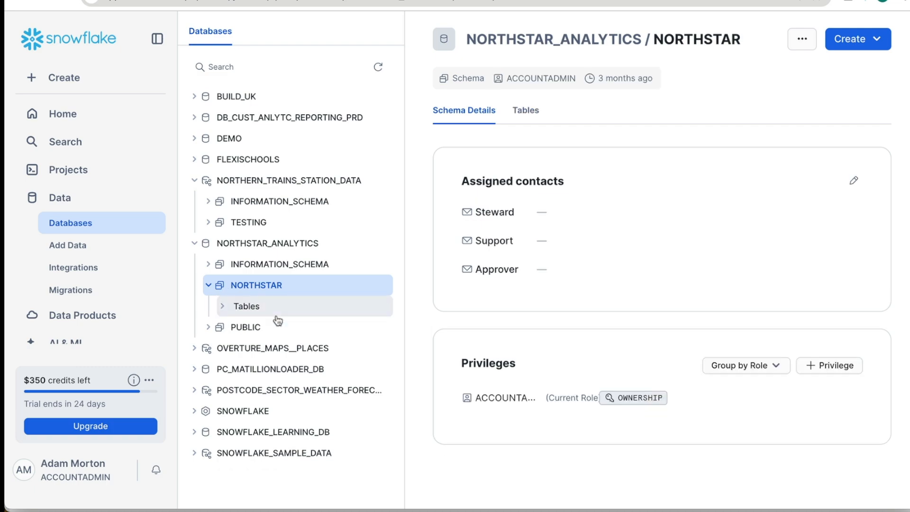
click(276, 314)
scroll(315, 353, down, 5)
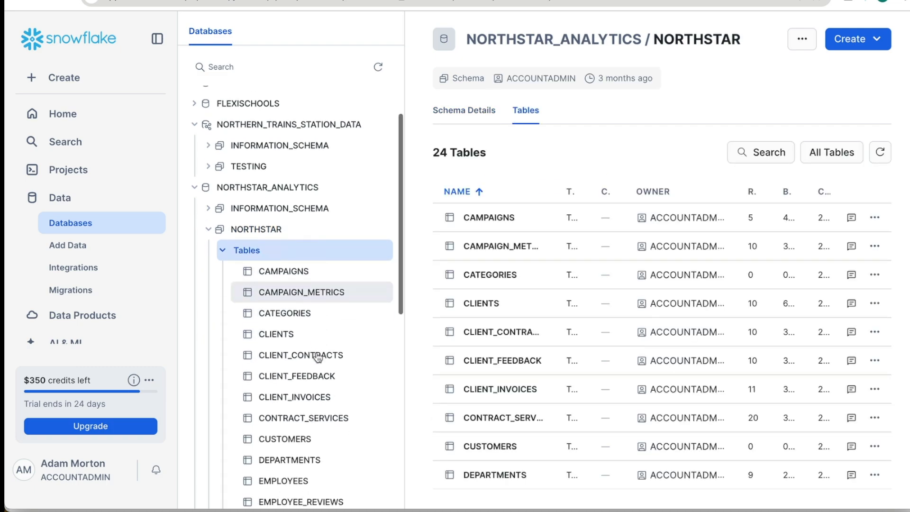
scroll(318, 357, down, 1)
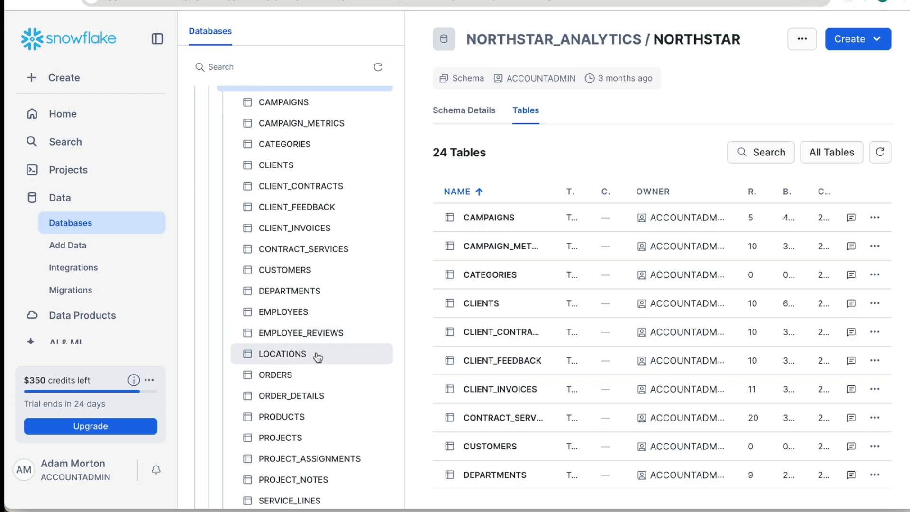
scroll(316, 357, up, 5)
scroll(315, 358, down, 2)
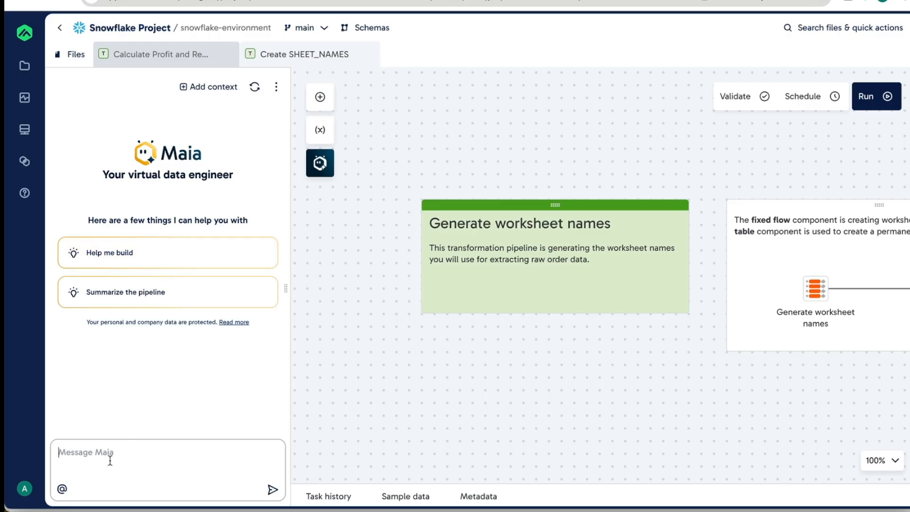
- Switch back to Matillion and ask Maia "can you see the northstar analytics database"
click(110, 459)
text(can you see the north)
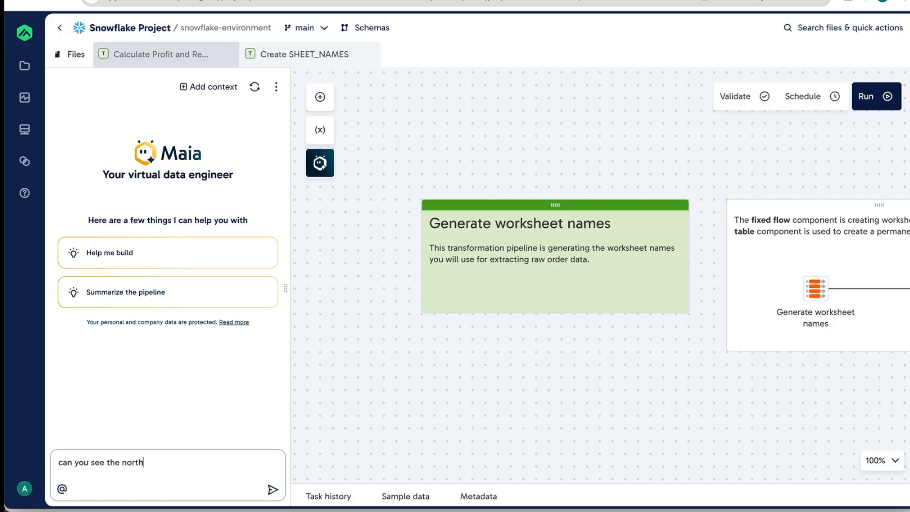
text(star analytics database)
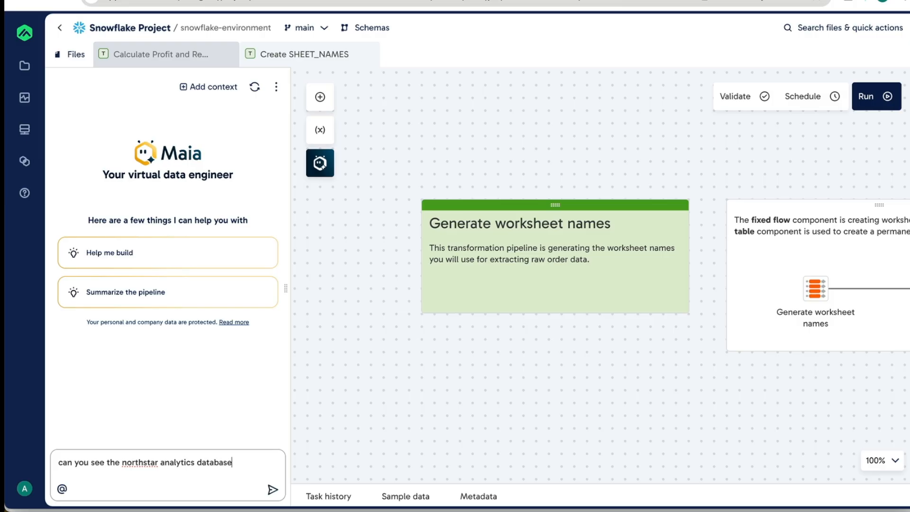
key(Return)
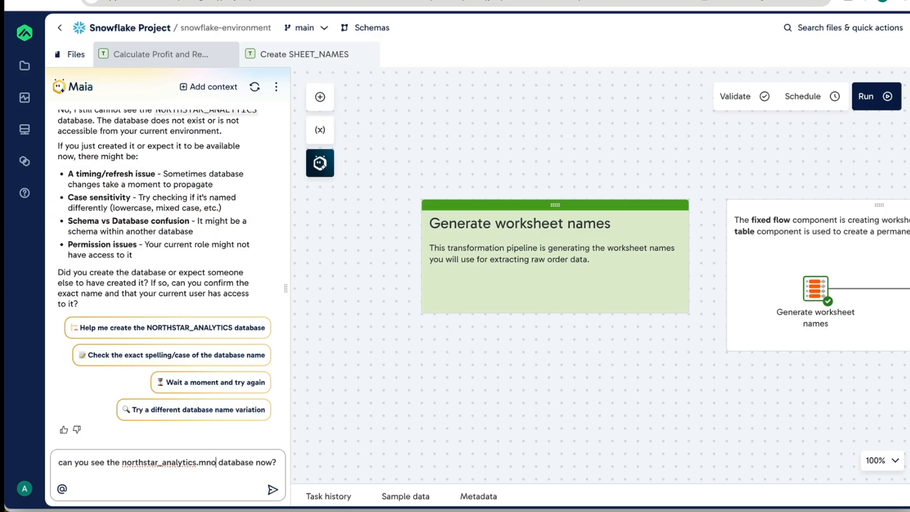
- Ask Maia "can you see the northstar_analytics.northstar database now?", adding the schema name to the earlier question
text(r)
key(BackSpace)
key(BackSpace)
key(BackSpace)
key(BackSpace)
text(north)
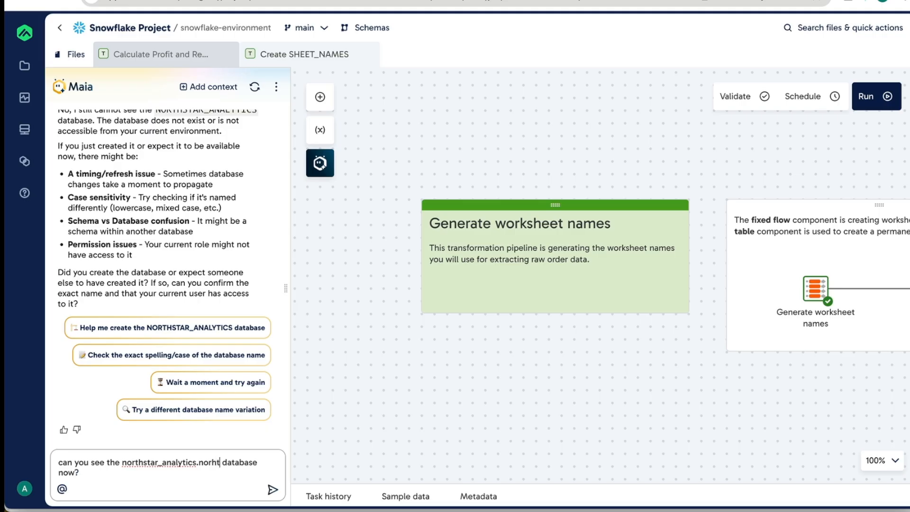
text(star)
key(Return)
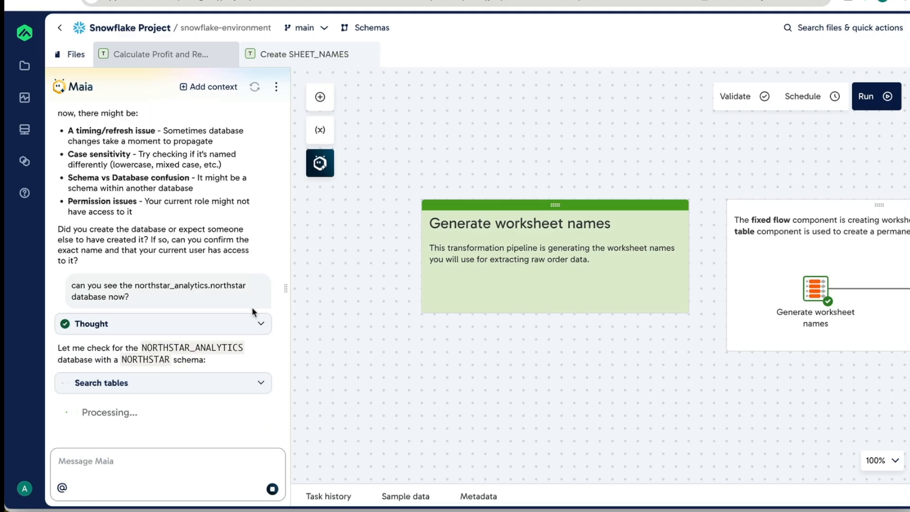
- Expand Maia's table search result and review its summary of the NORTHSTAR schema's tables
click(258, 384)
scroll(257, 381, down, 4)
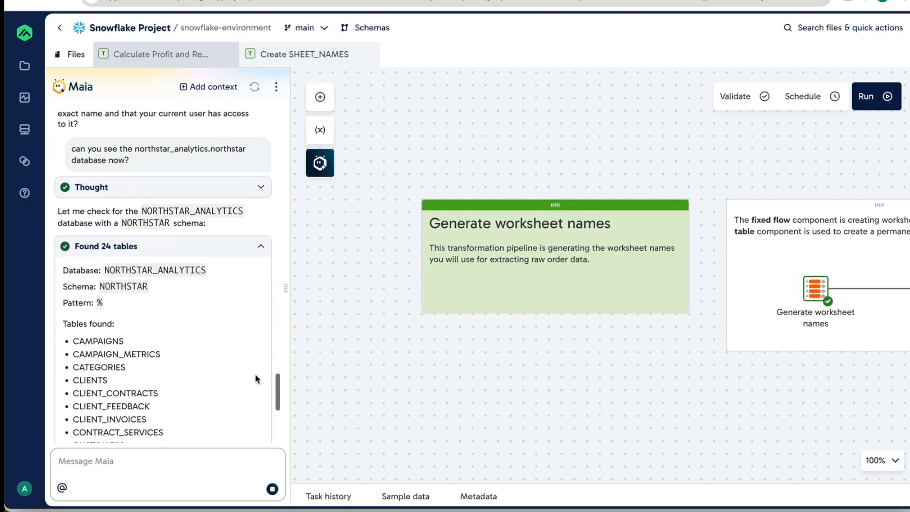
scroll(255, 378, down, 2)
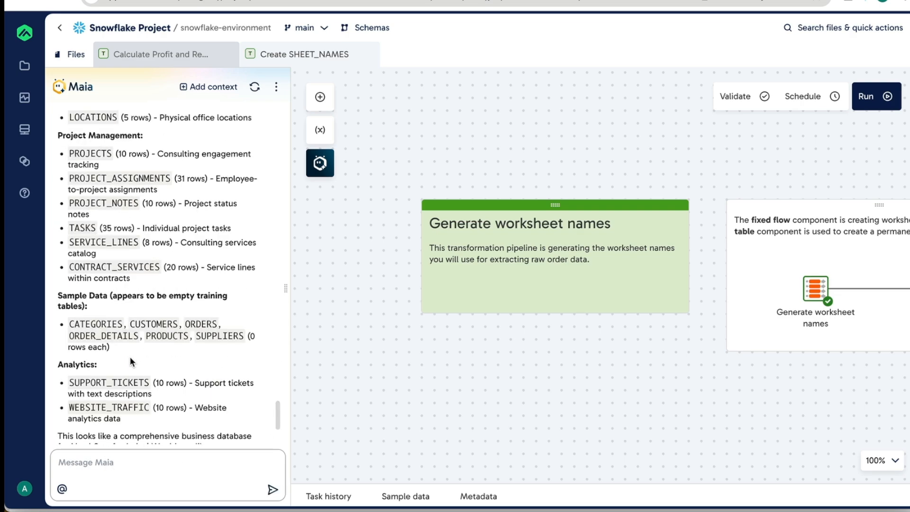
scroll(130, 356, up, 8)
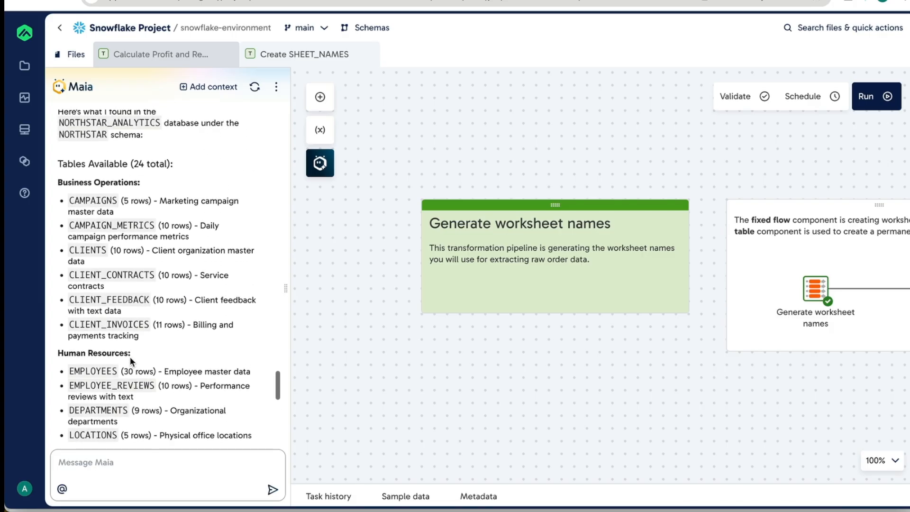
scroll(130, 357, down, 4)
scroll(130, 356, down, 5)
- Ask Maia "I am a non technical user and I need to create a star schema from this data - can you do this?"
text(I am a no)
text(n technical user and I ne)
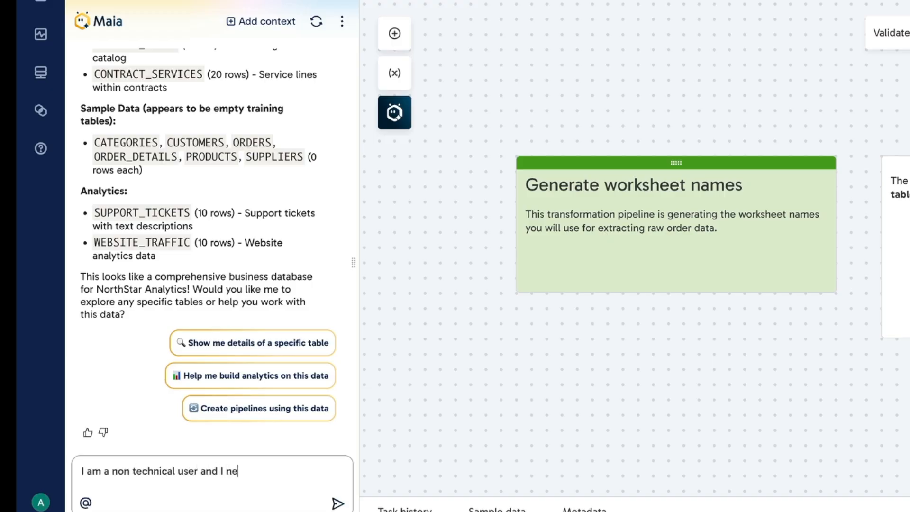
text(ed to create a star schema )
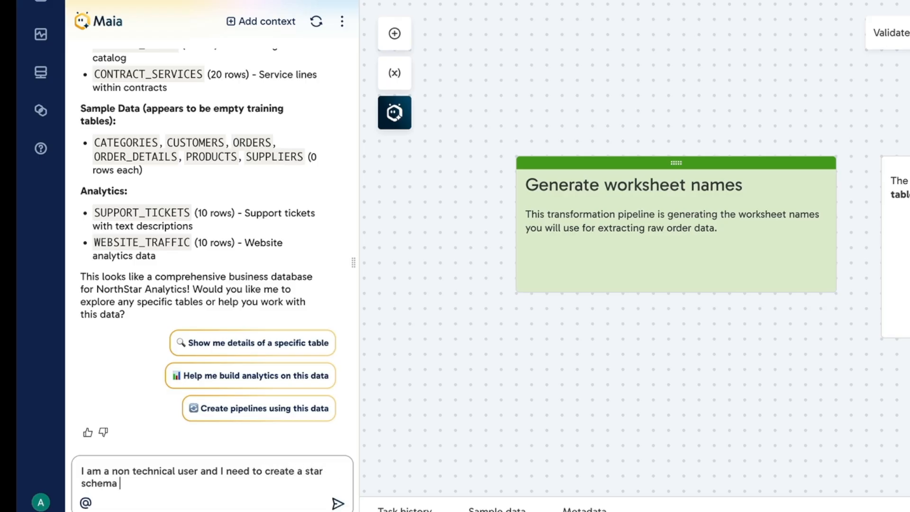
text(from this data - )
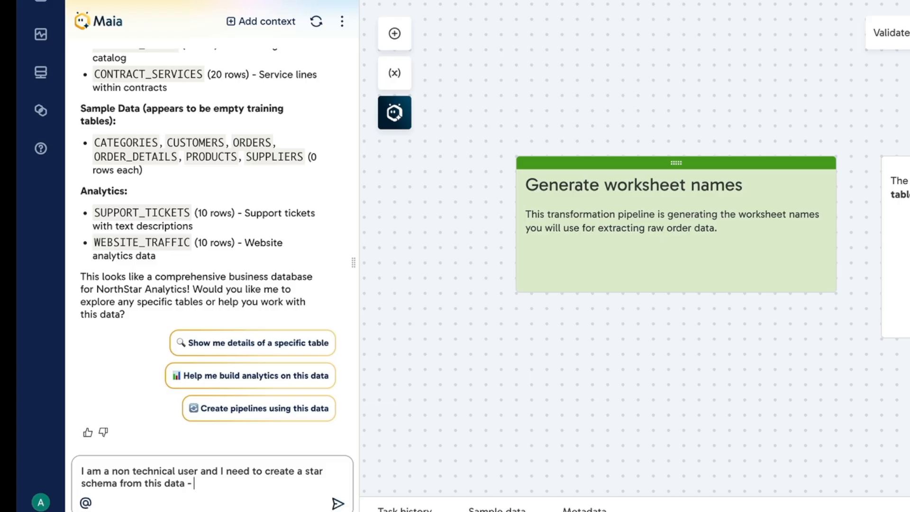
text(can you do this?)
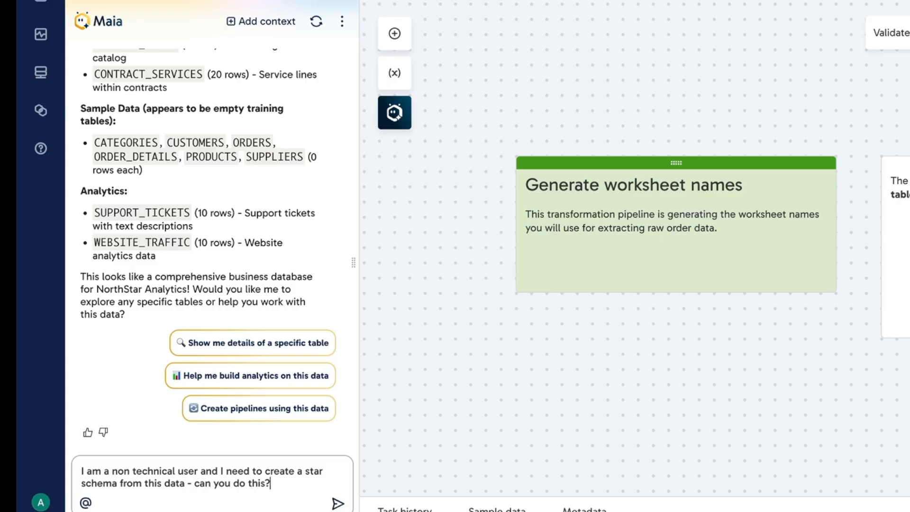
key(Return)
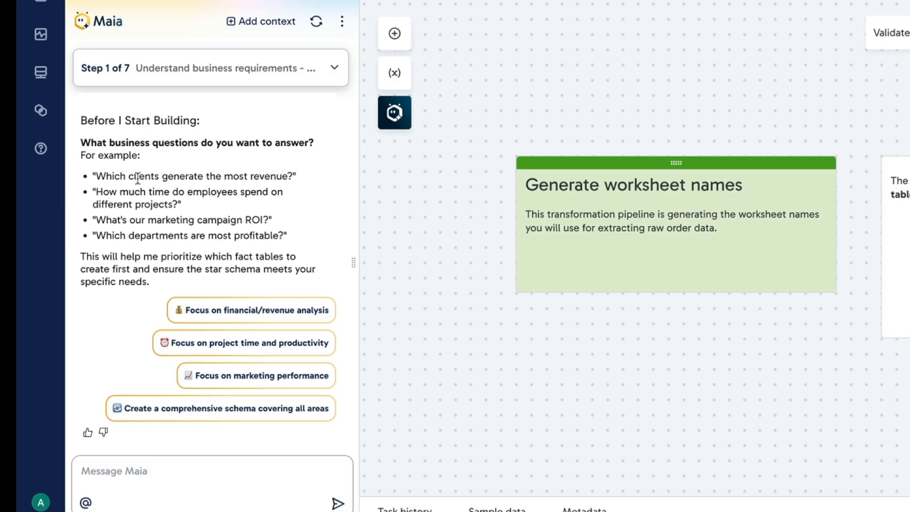
- Answer Maia's question about business requirements with the suggested reply "Focus on financial/revenue analysis"
drag(95, 176, 290, 175)
click(114, 486)
text(w)
key(BackSpace)
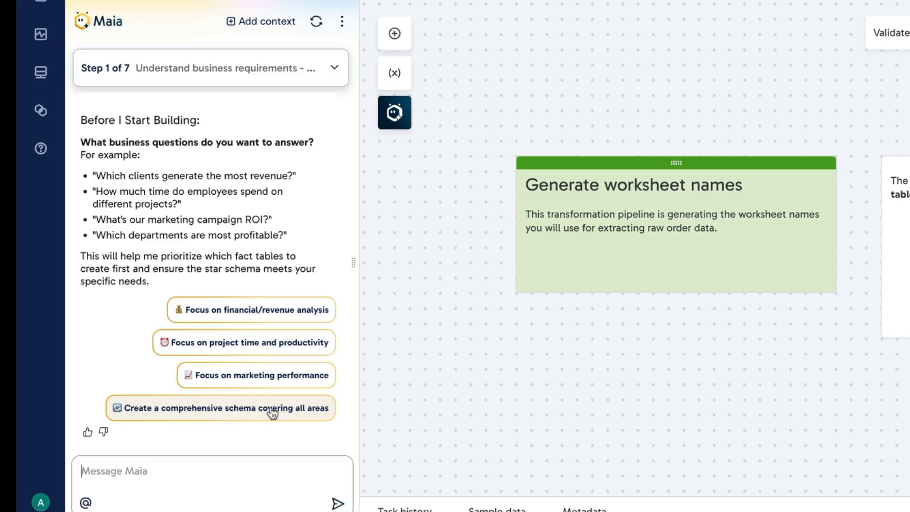
click(284, 309)
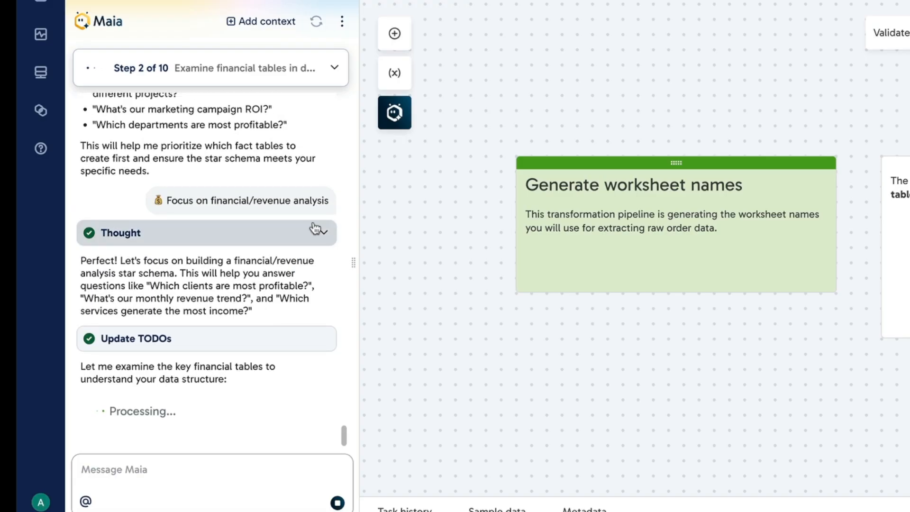
- Expand Maia's reasoning and its description of the CLIENT_INVOICES table, and review the columns listed there
click(319, 234)
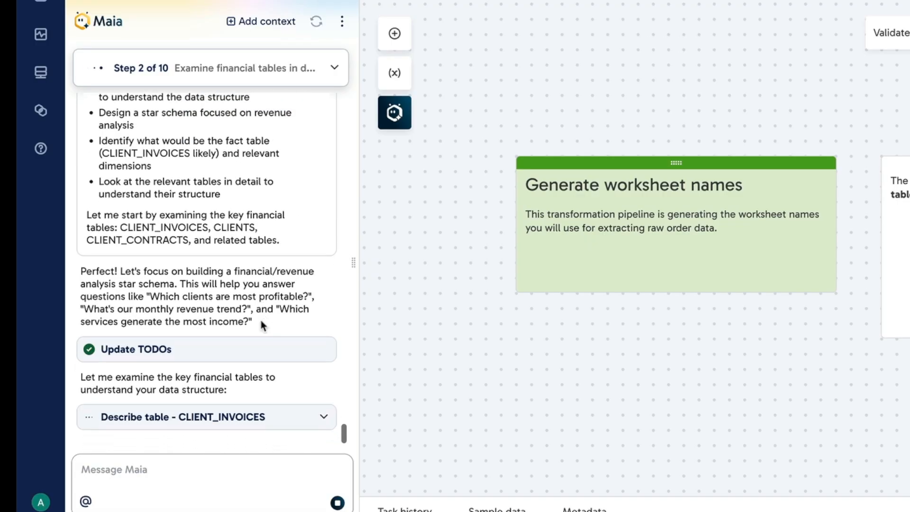
click(317, 346)
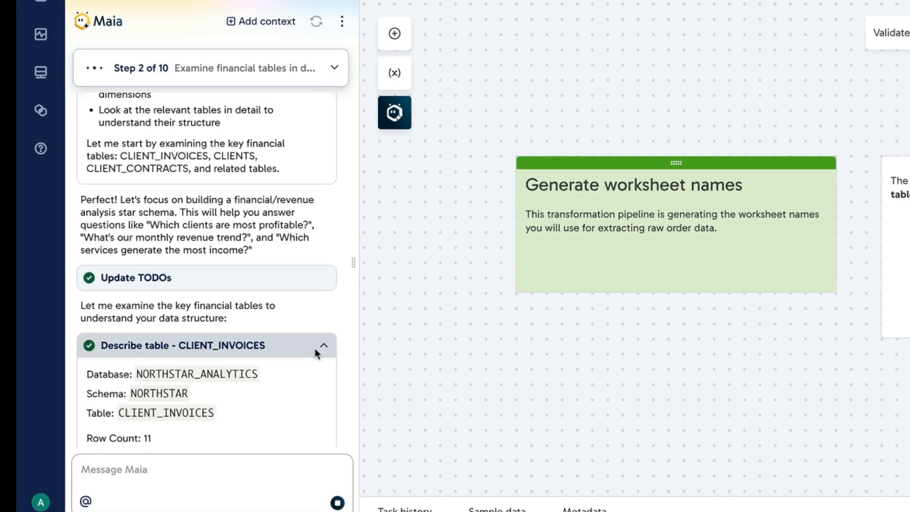
scroll(314, 351, up, 4)
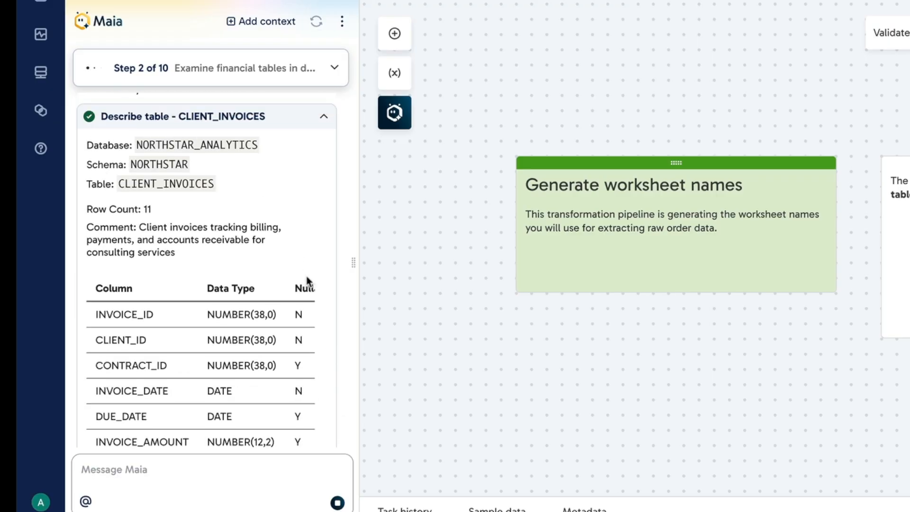
scroll(308, 280, up, 4)
click(322, 304)
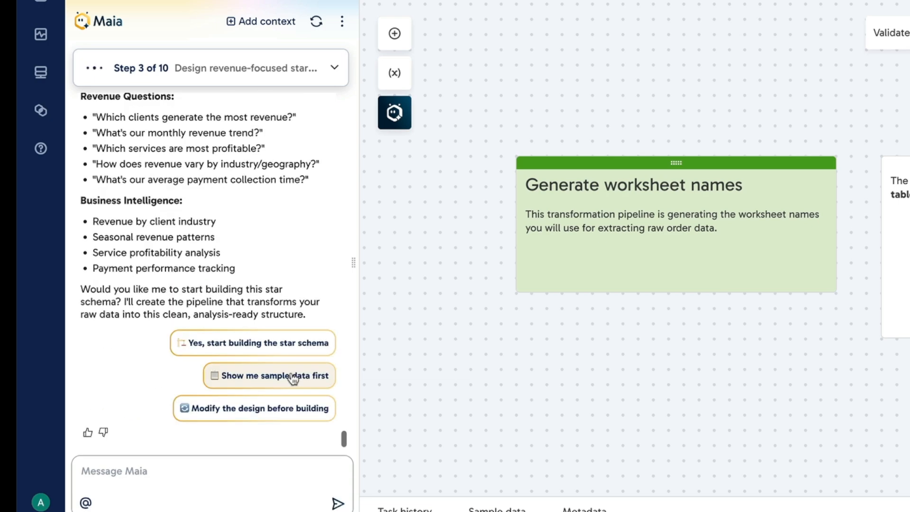
- Tell Maia "Yes, start building the star schema" and expand its reasoning to follow the build plan
click(274, 348)
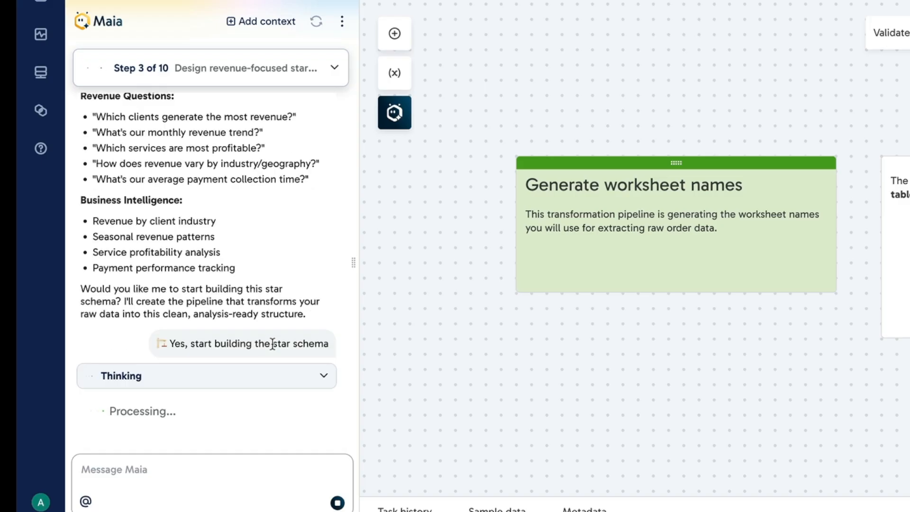
click(322, 319)
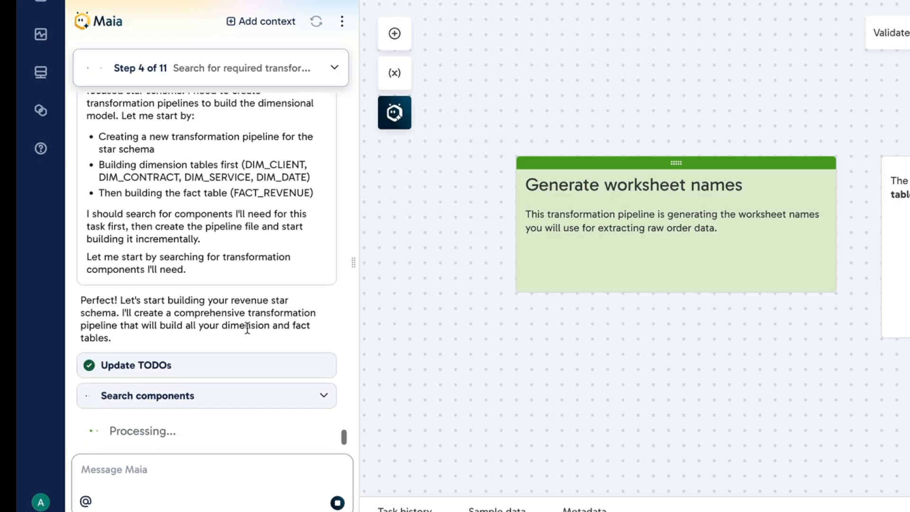
click(286, 377)
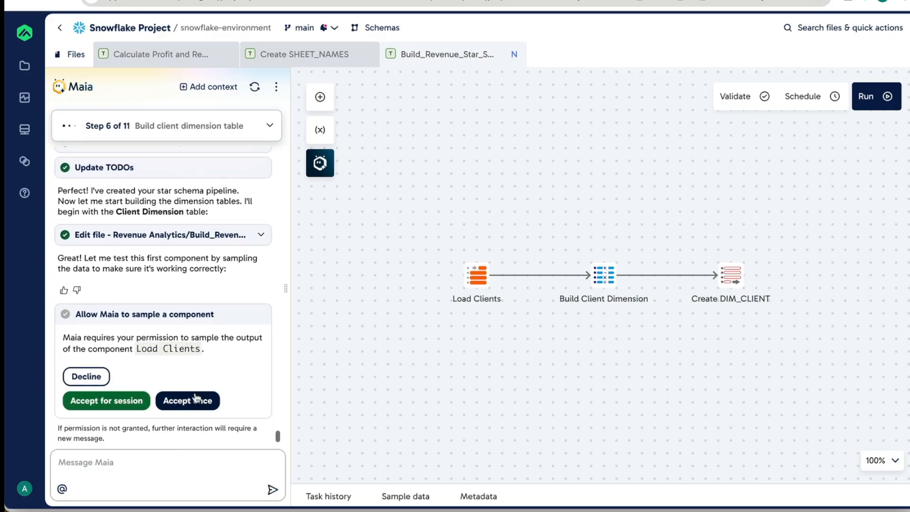
- Allow Maia once to sample the Load Clients component, and look at the details of that sample
click(194, 400)
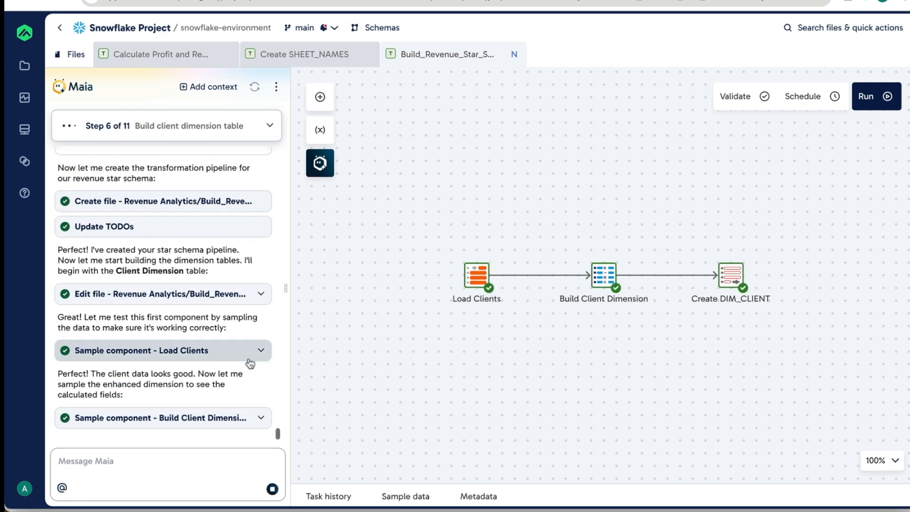
click(249, 362)
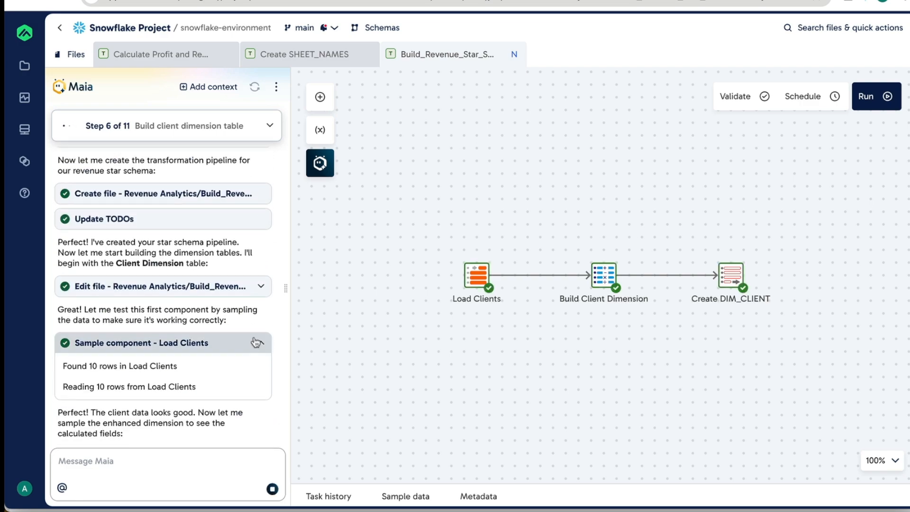
click(260, 343)
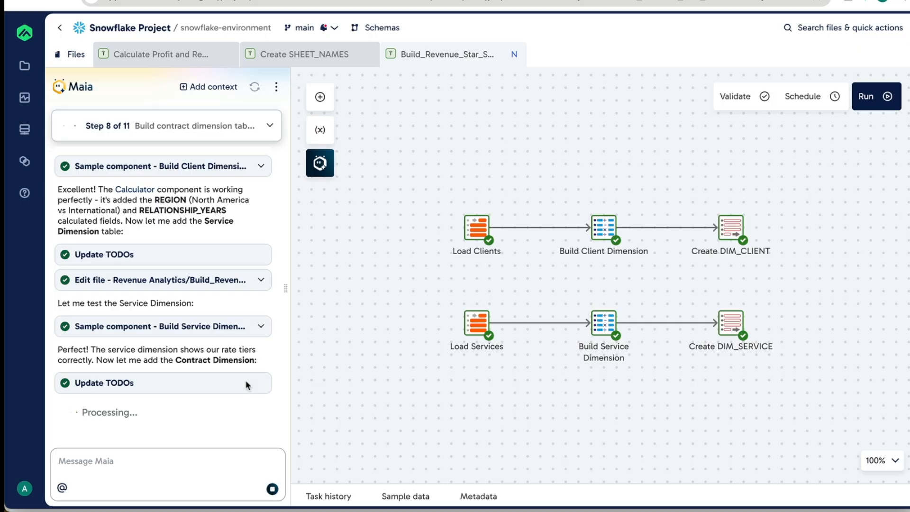
- Check Maia's to-do list for the build and review its summary of dimension tables, sample insights and business questions
click(270, 125)
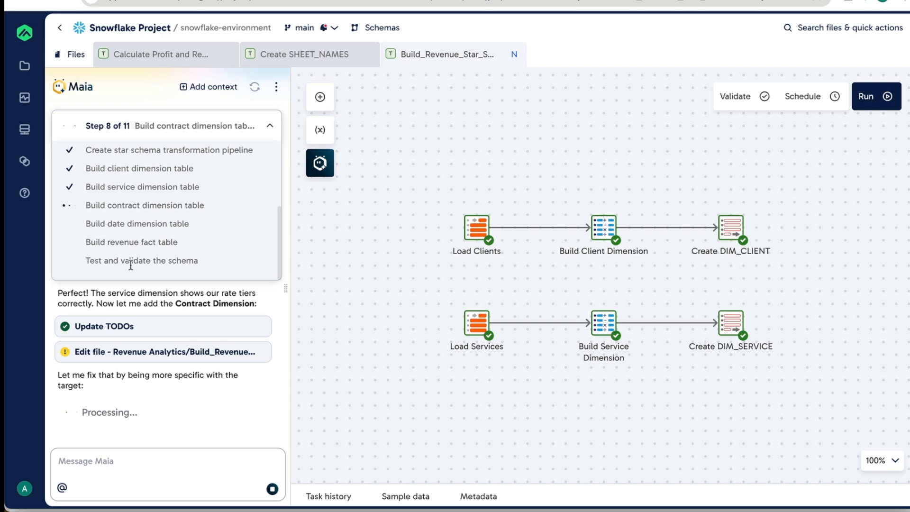
click(271, 126)
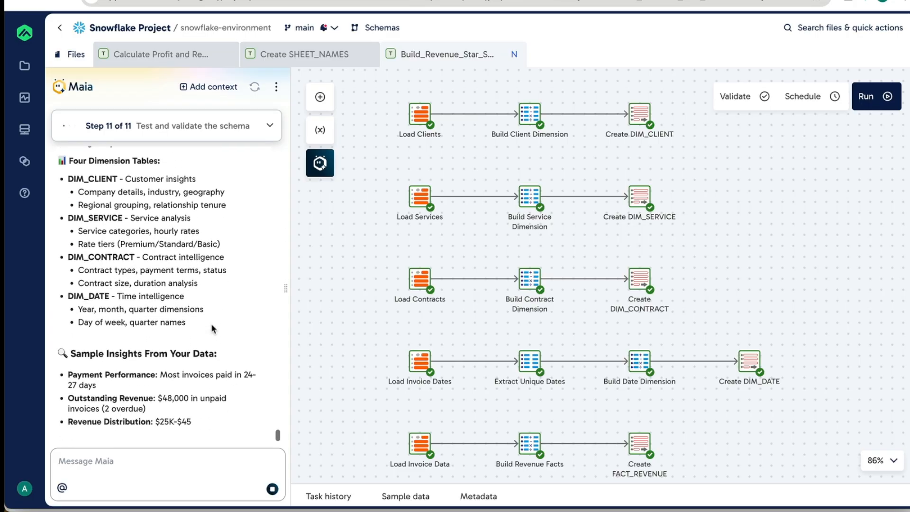
scroll(213, 327, up, 1)
scroll(208, 256, up, 1)
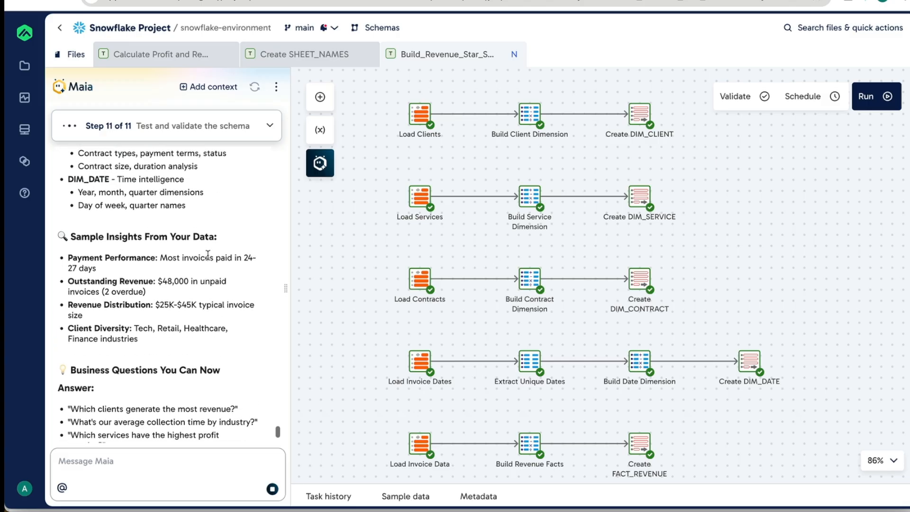
scroll(191, 310, up, 1)
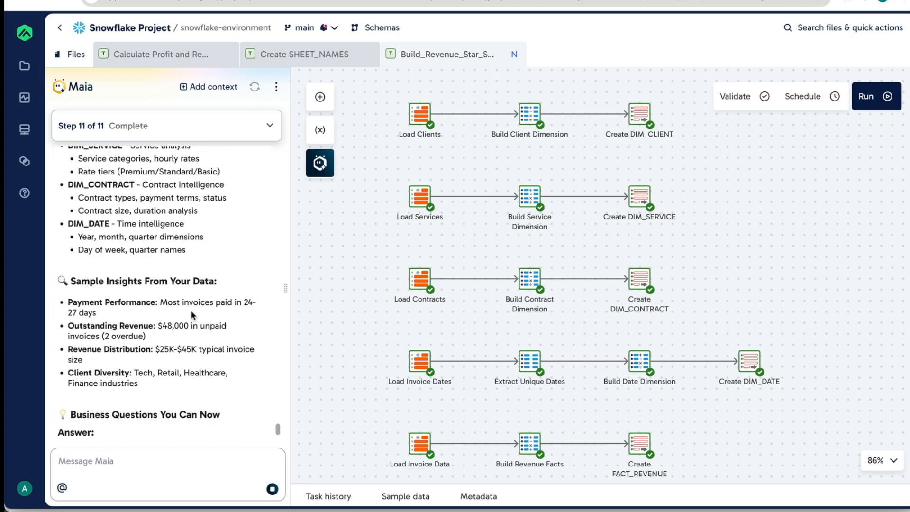
scroll(190, 310, down, 2)
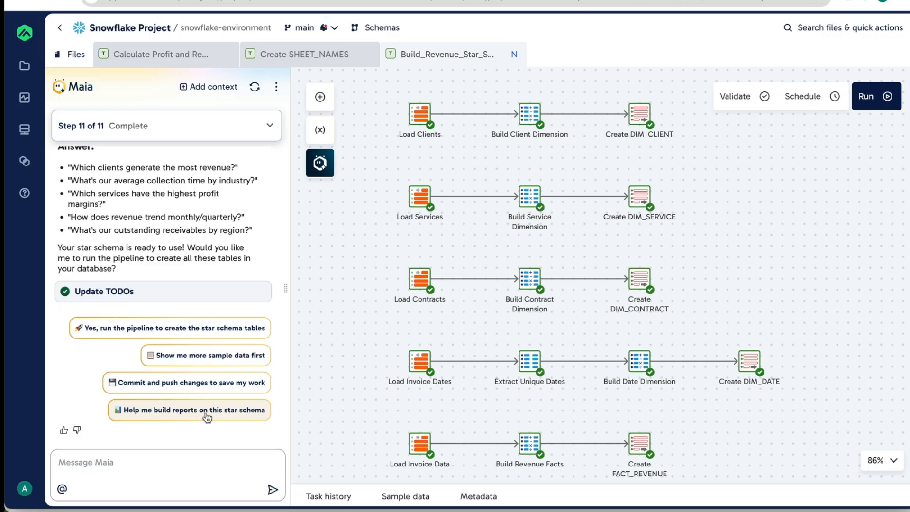
- Have Maia run the pipeline to create the star schema tables, granting it permission to run Build_Revenue_Star_Schema for the session
click(198, 333)
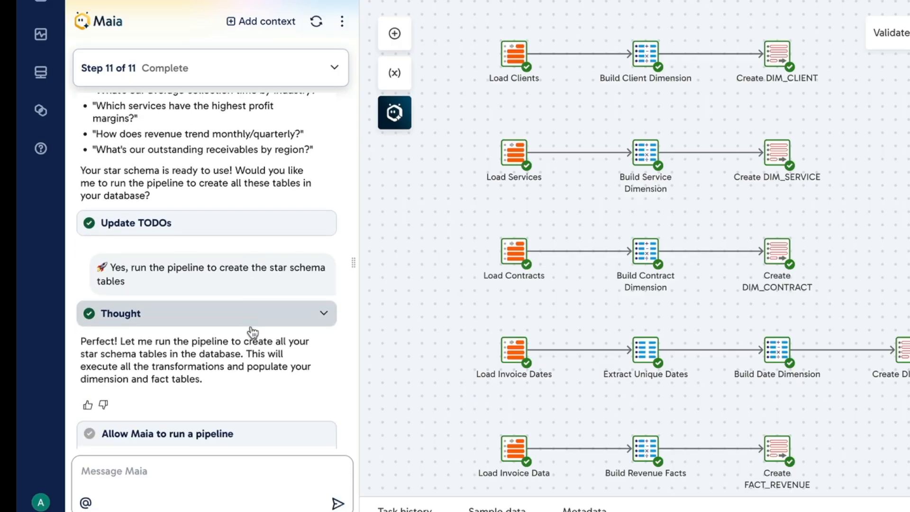
scroll(255, 359, down, 2)
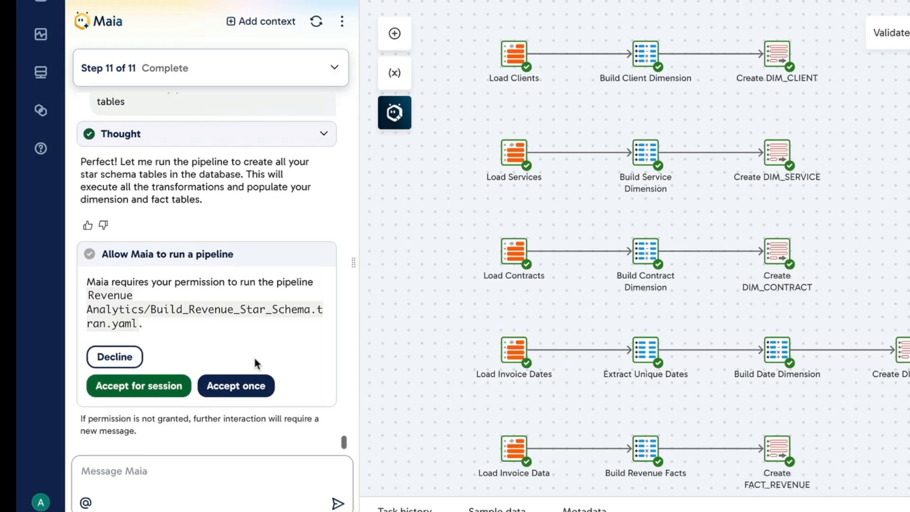
click(141, 384)
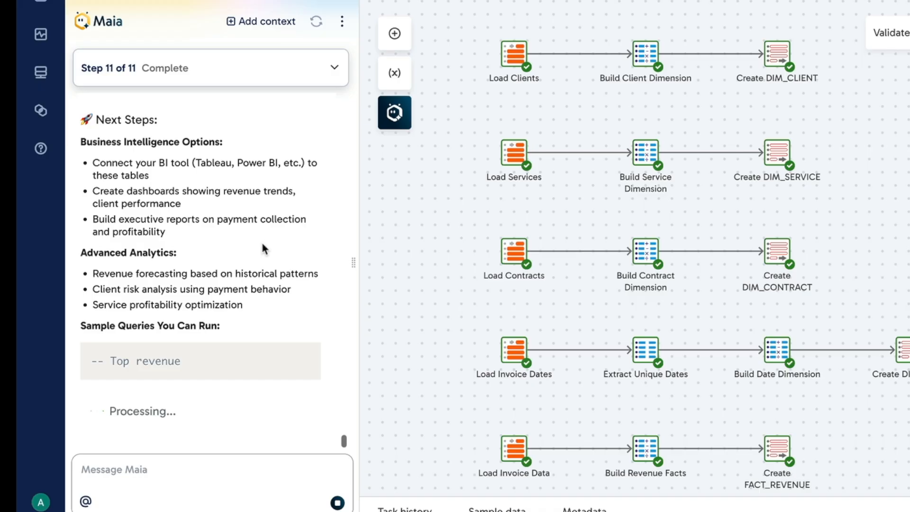
- Review Maia's run summary, covering the created tables, the next steps and the sample queries, and highlight the sample SQL
scroll(262, 243, up, 4)
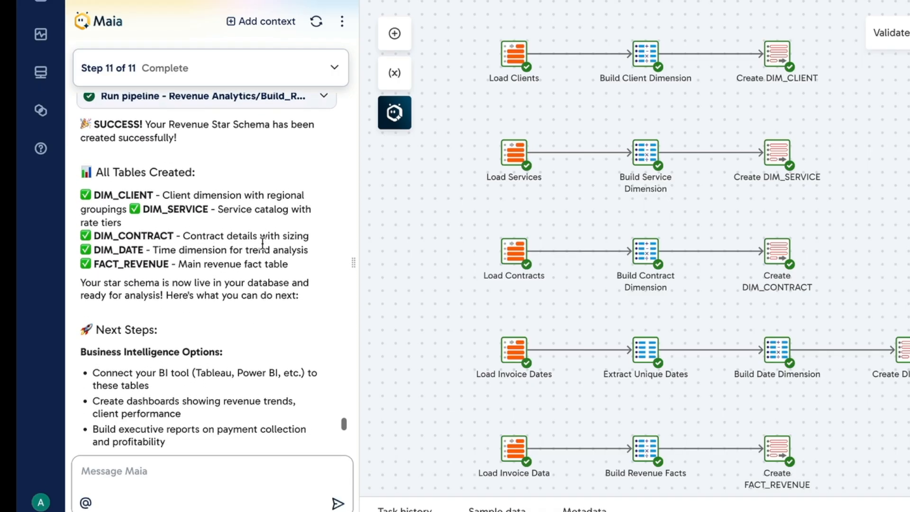
scroll(262, 243, down, 3)
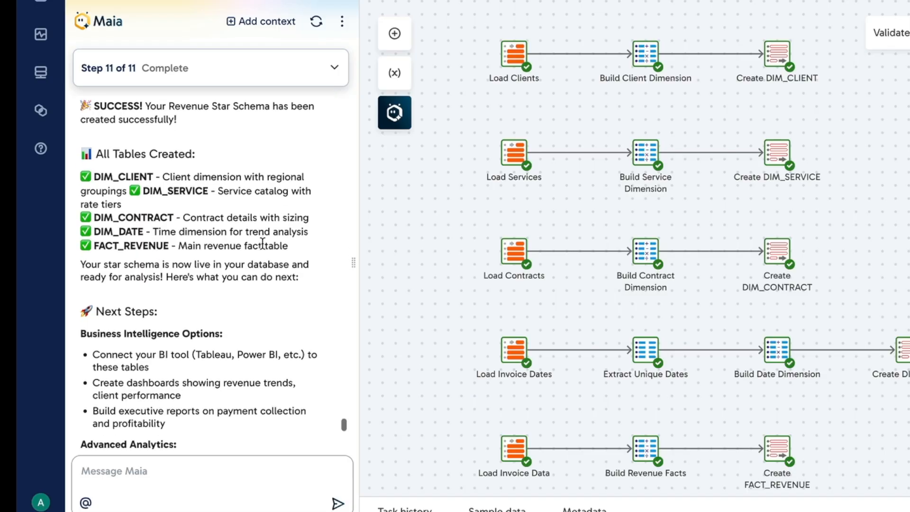
scroll(263, 243, down, 1)
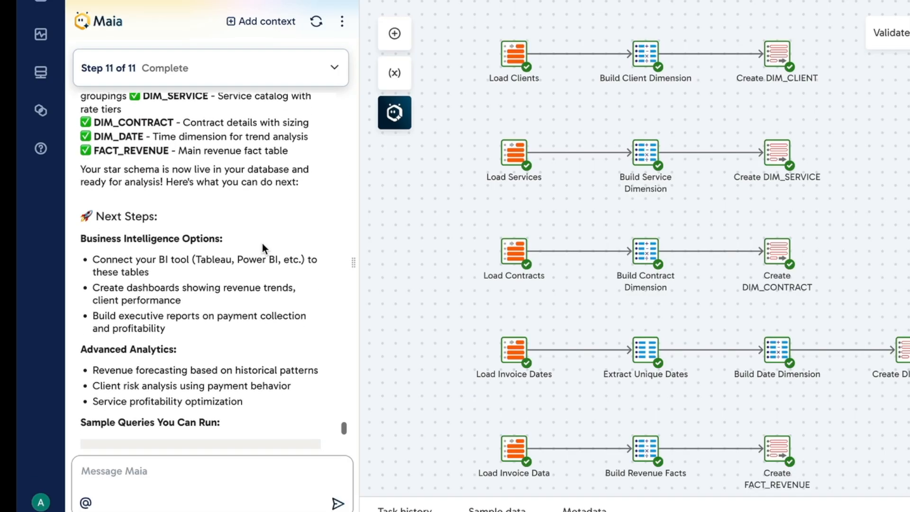
scroll(263, 243, down, 6)
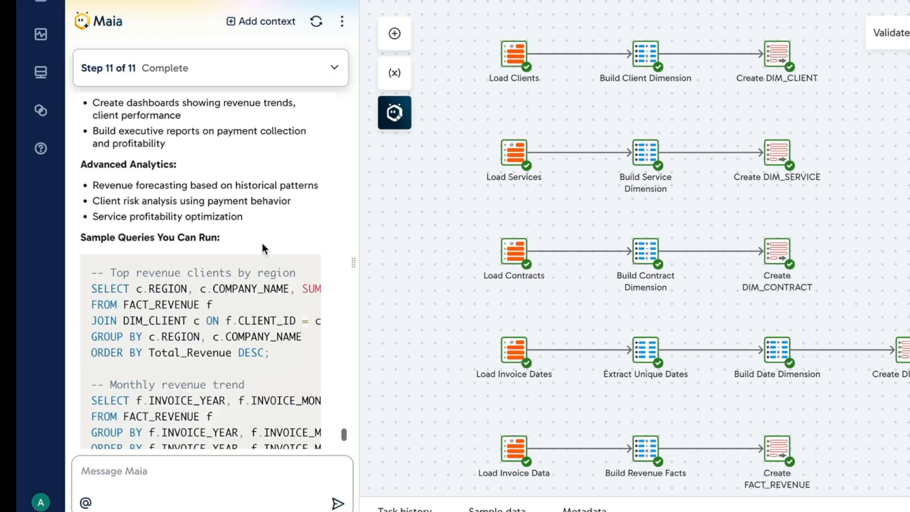
scroll(262, 243, down, 3)
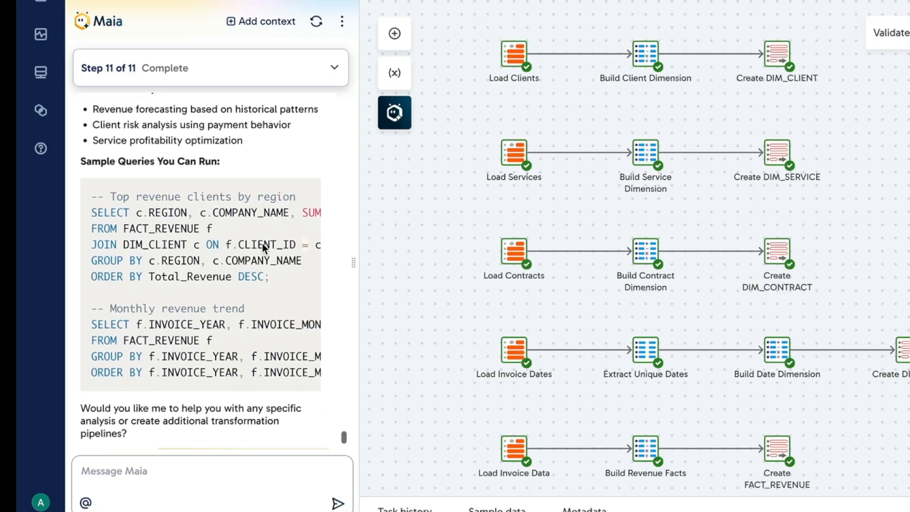
drag(93, 213, 278, 389)
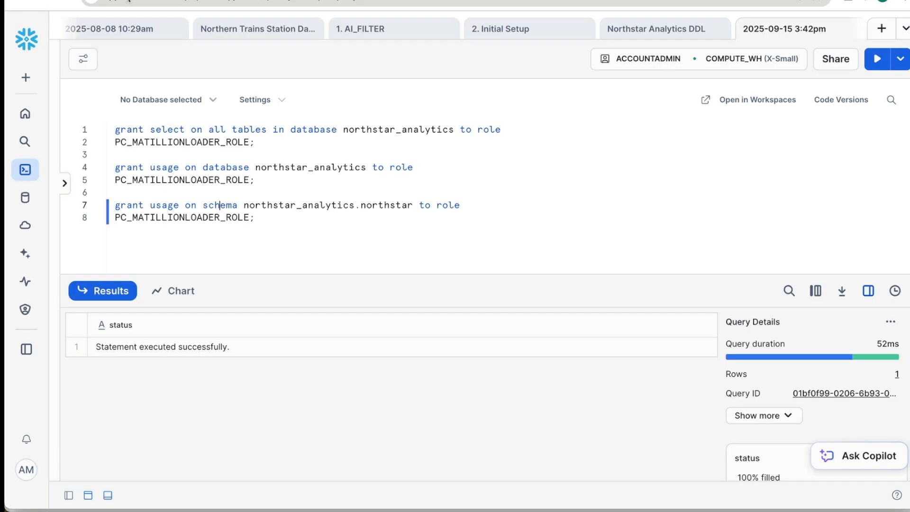
- Switch to Snowflake, show the worksheet sidebar and open the database explorer
click(65, 183)
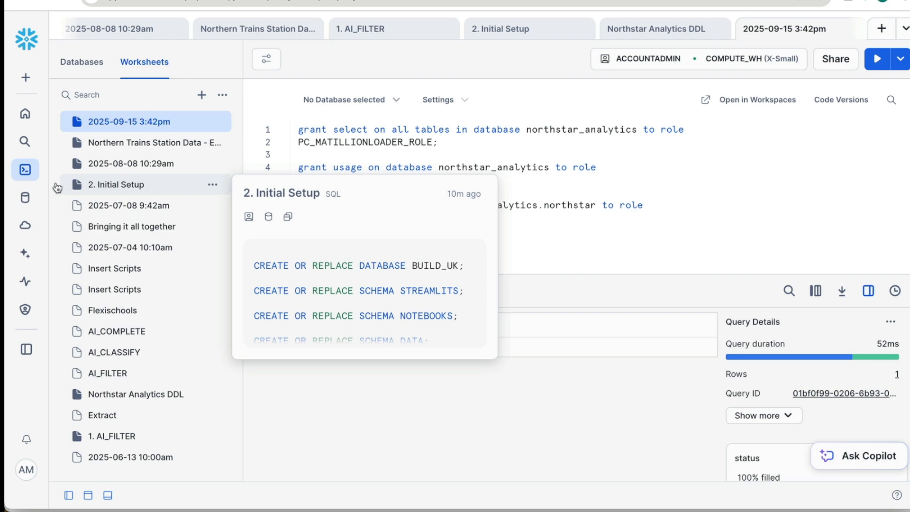
mouse_move(25, 199)
click(69, 218)
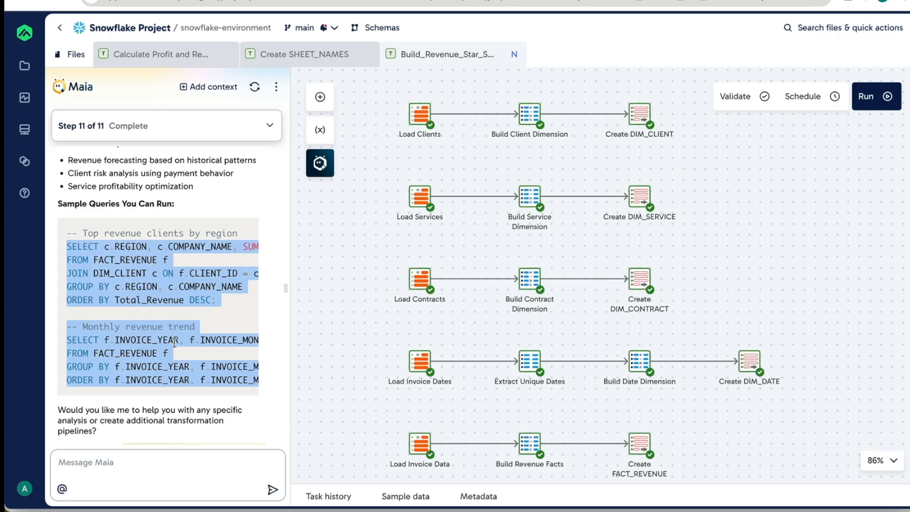
- Switch back to Matillion, ask Maia "where did you create these tables?" and review the table locations in its answer
click(175, 462)
text(where did you c)
text(reate these tables?)
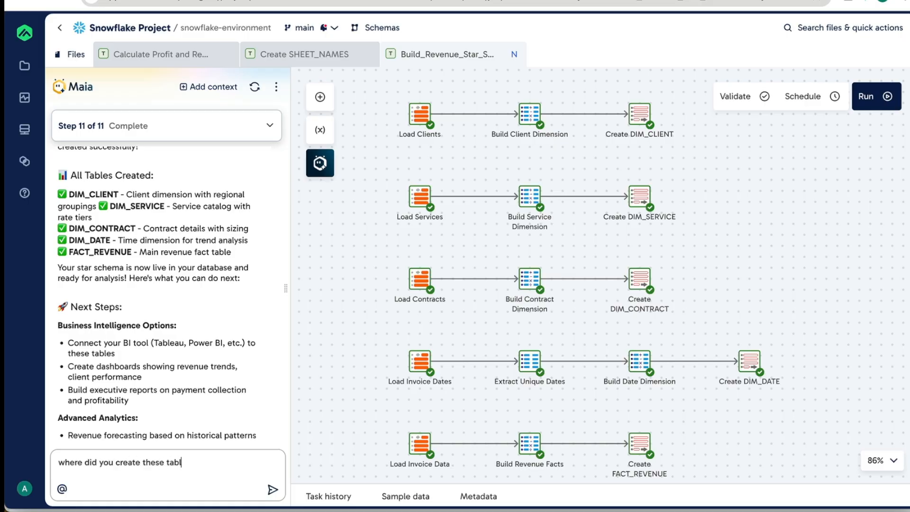
key(Return)
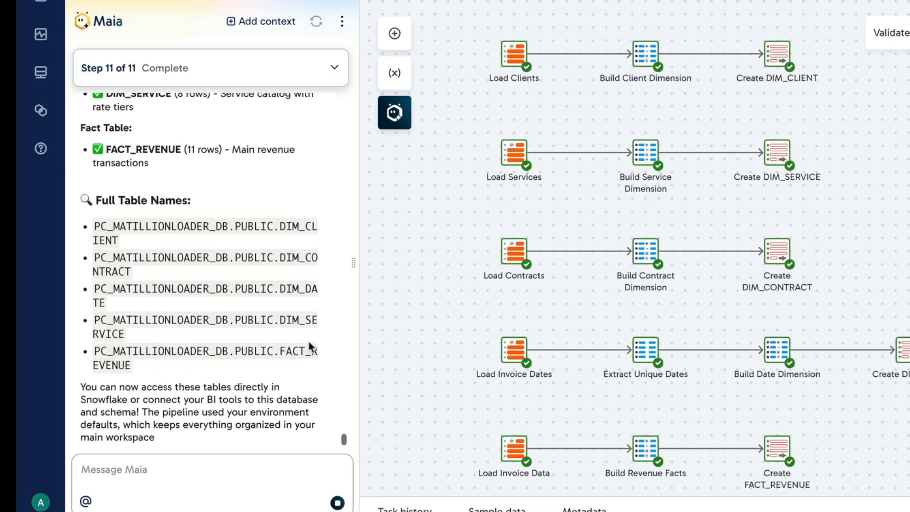
scroll(294, 268, up, 3)
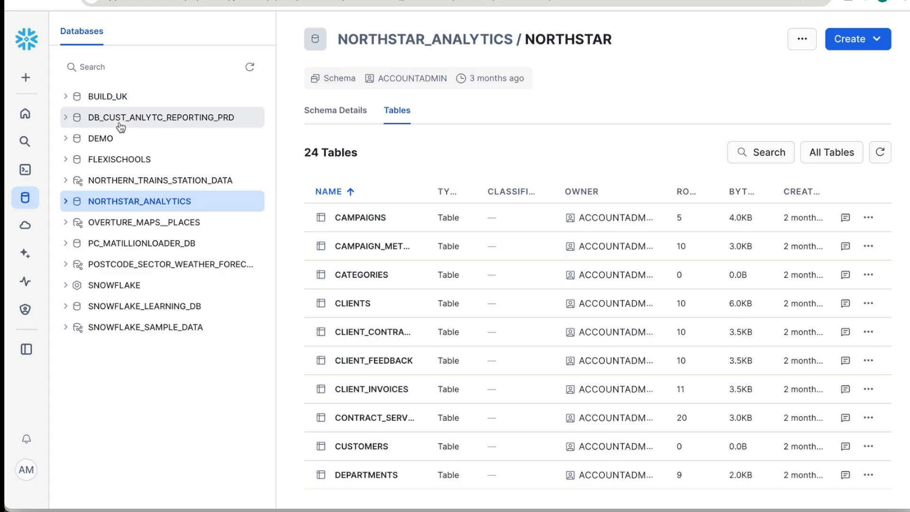
- Expand PC_MATILLIONLOADER_DB down to the tables in its PUBLIC schema and open the schema's details
click(80, 245)
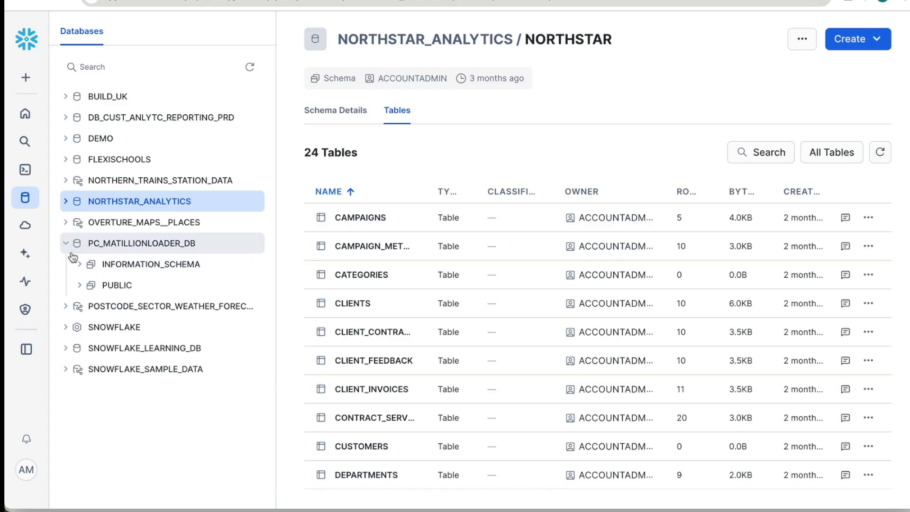
click(79, 286)
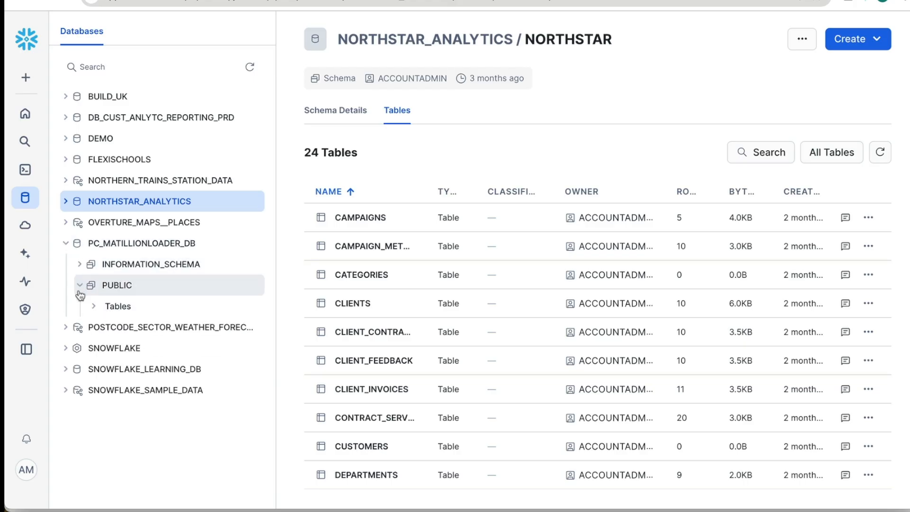
click(96, 306)
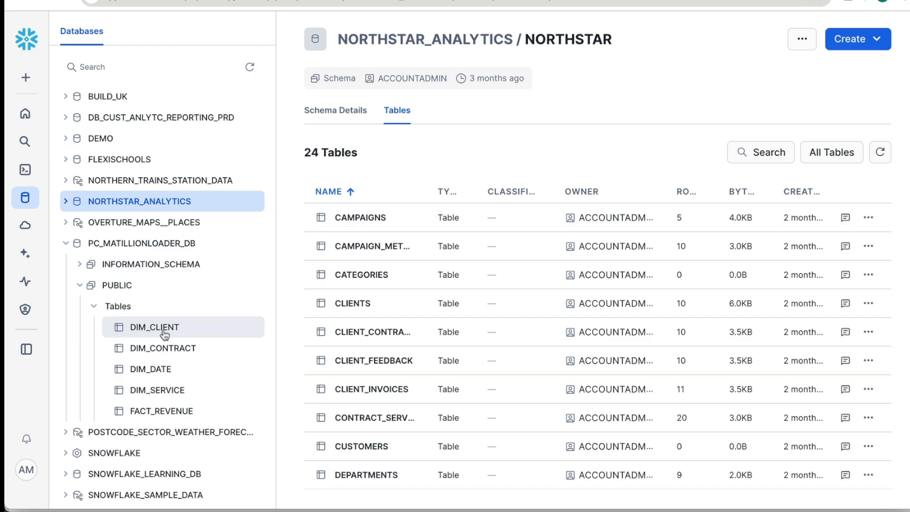
click(125, 293)
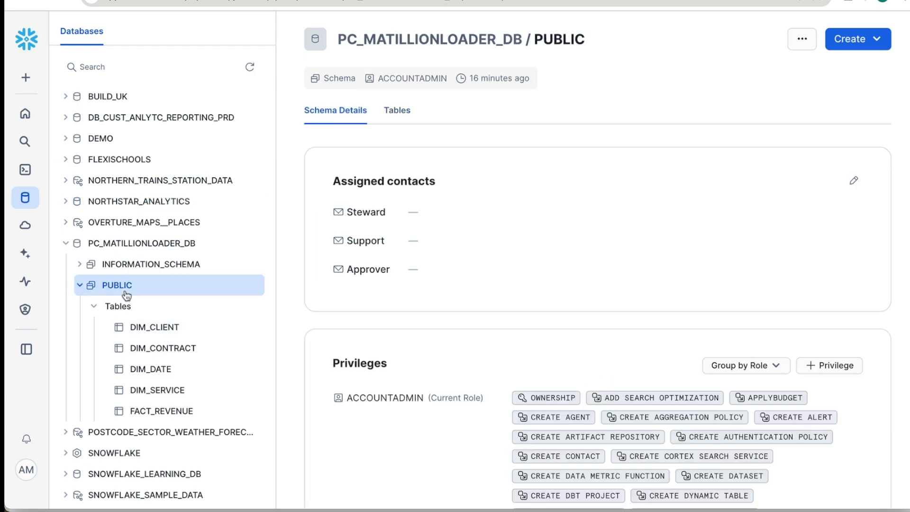
- Return to the 2025-09-15 3:42pm worksheet and paste Maia's sample revenue queries below the existing content
mouse_move(26, 172)
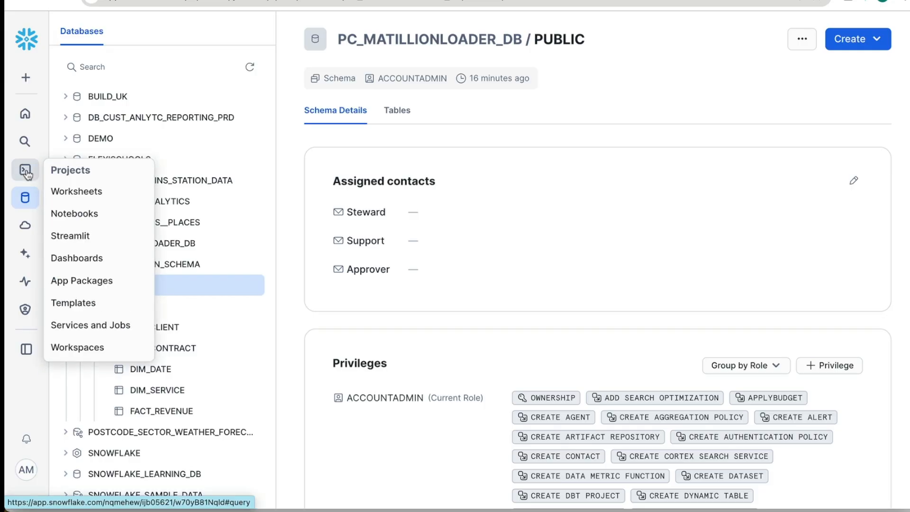
click(65, 192)
key(Return)
key(Return)
text(SELECT c.REGION, c.COMPANY_NAME, SUM(f.INVOICE_AMOUNT) as Total_Revenue FROM FACT_REVENUE f JOIN DIM_CLIENT c ON f.CLIENT_ID = c.CLIENT_ID GROUP BY c.REGION, c.COMPANY_NAME ORDER BY Total_Revenue DESC;  -- Monthly revenue trend SELECT f.INVOICE_YEAR, f.INVOICE_MONTH, SUM(f.INVOICE_AMOUNT) as Monthly_Revenue FROM FACT_REVENUE f GROUP BY f.INVOICE_YEAR, f.INVOICE_MONTH ORDER BY f.INVOICE_YEAR, f.INVOICE_MONTH;)
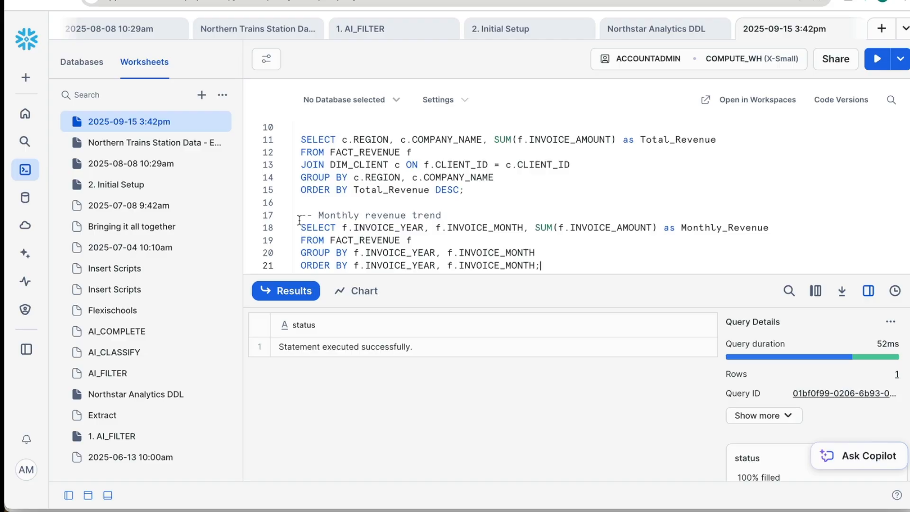
- Set the worksheet's database context to PC_MATILLIONLOADER_DB with the PUBLIC schema
click(351, 99)
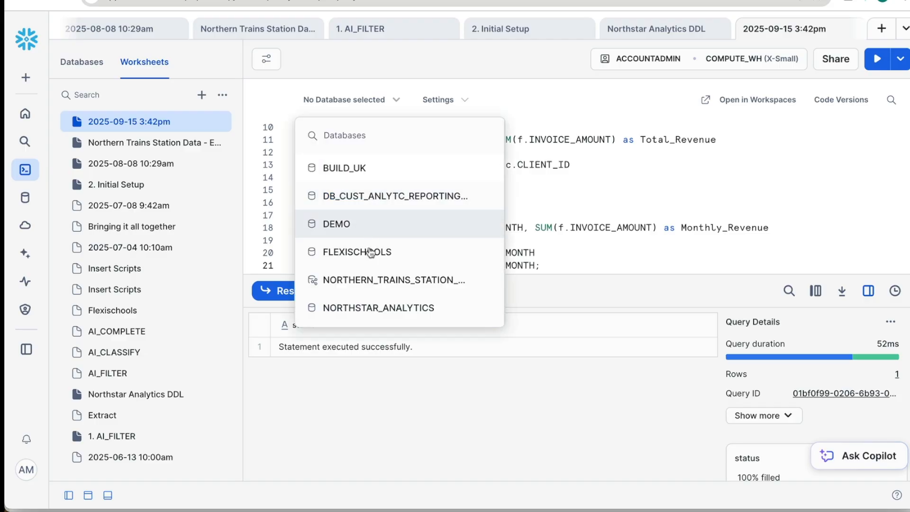
scroll(372, 277, down, 3)
click(374, 276)
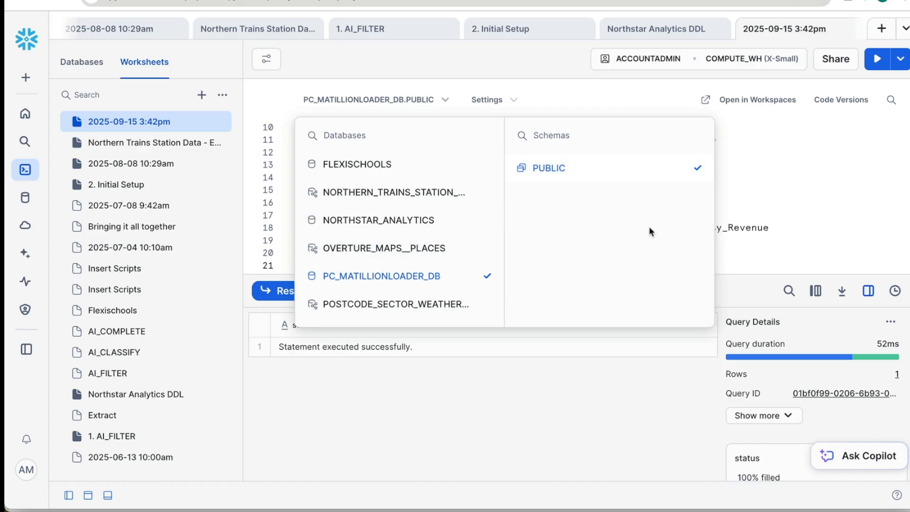
click(724, 241)
- Run the monthly revenue trend query and the total revenue by region and company query, and show the worksheet's database list
drag(299, 227, 576, 269)
key(ctrl+Return)
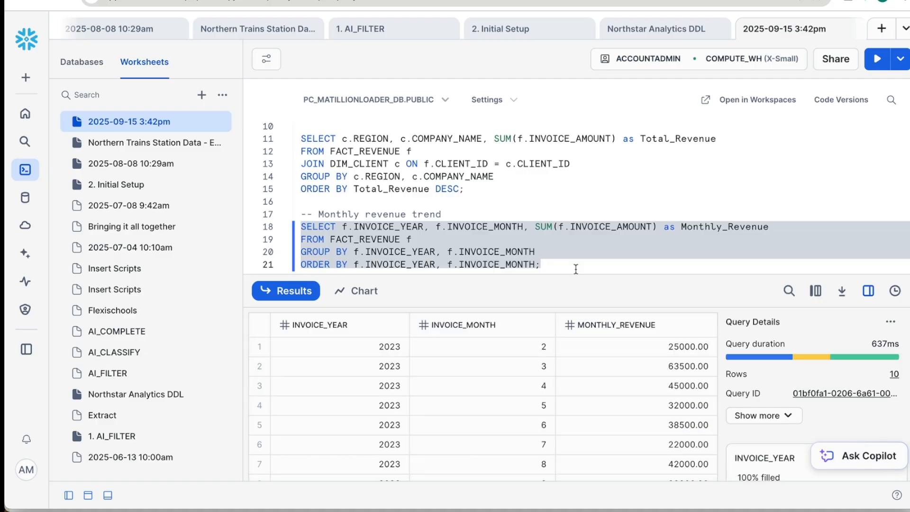
click(478, 186)
key(ctrl+Return)
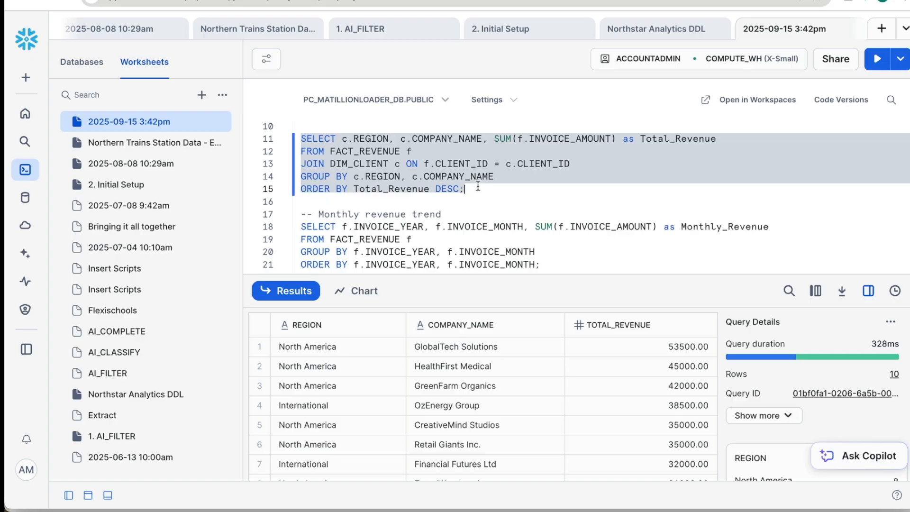
click(82, 62)
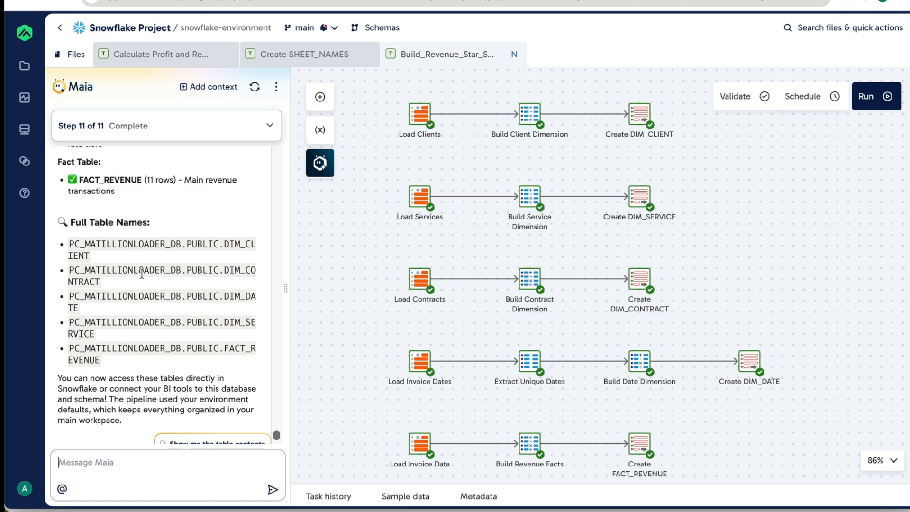
- Switch to Matillion, ask Maia to save and commit the pipeline, and allow it to commit and push the changes
scroll(123, 375, down, 1)
scroll(124, 375, down, 3)
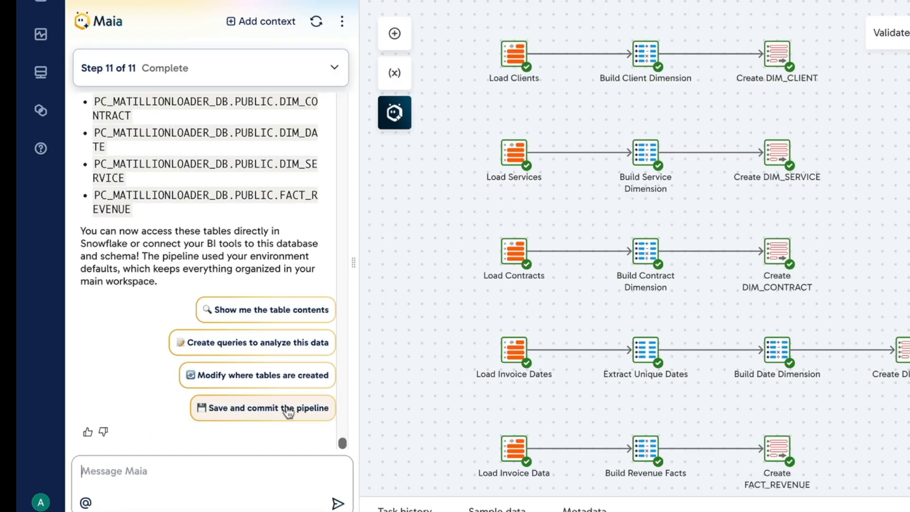
click(231, 409)
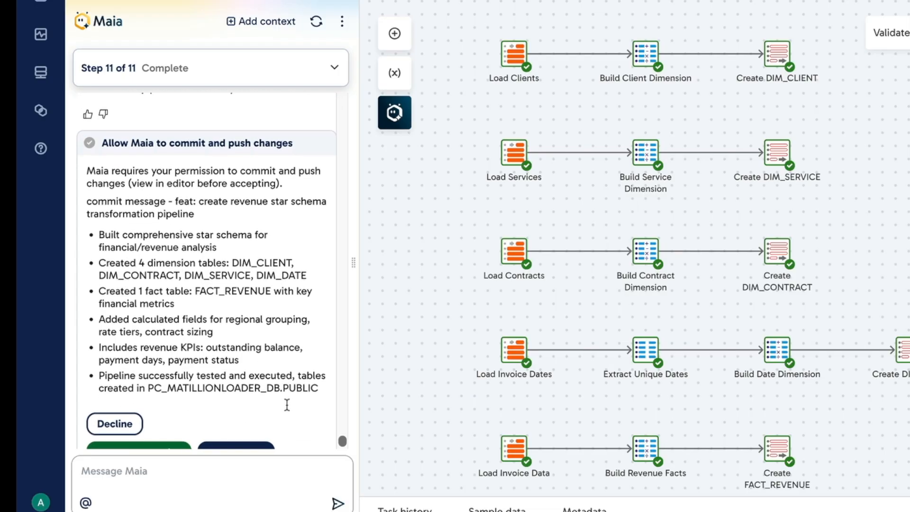
click(147, 414)
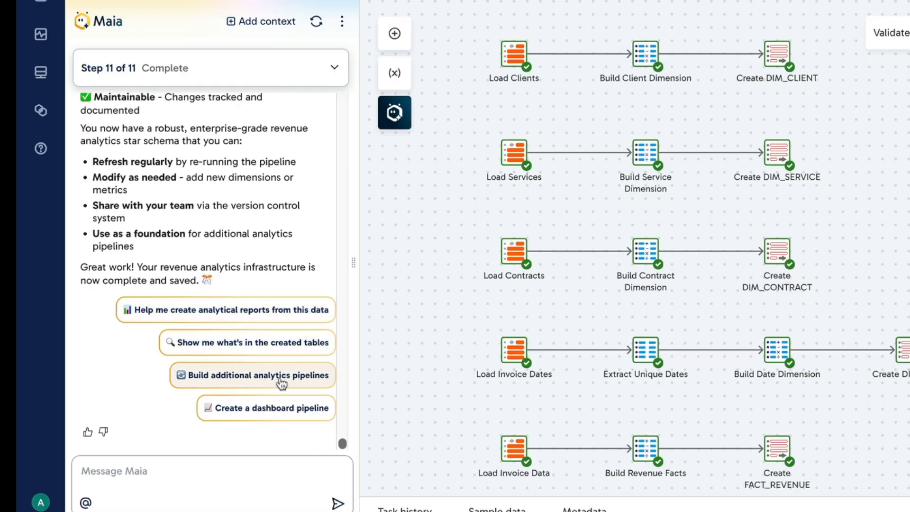
- Have Maia create analytical reports from the star schema data and run the full analytics pipeline
click(283, 313)
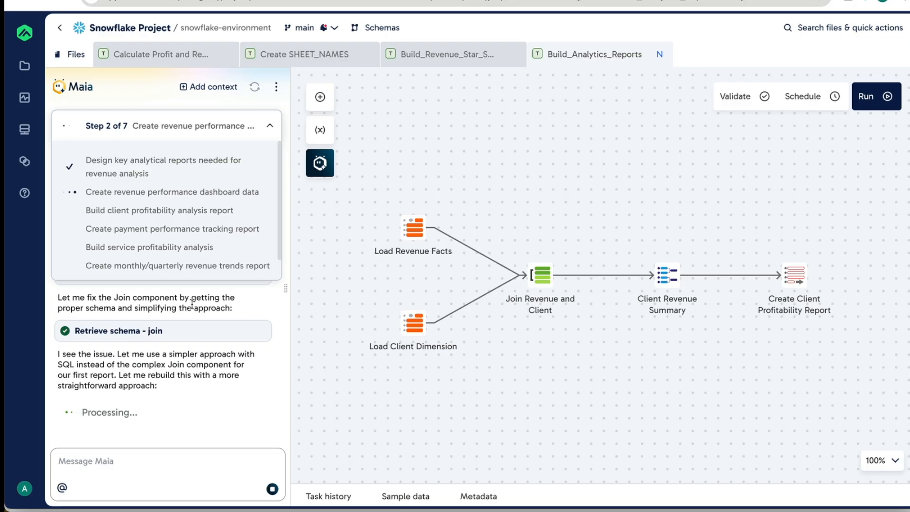
click(269, 126)
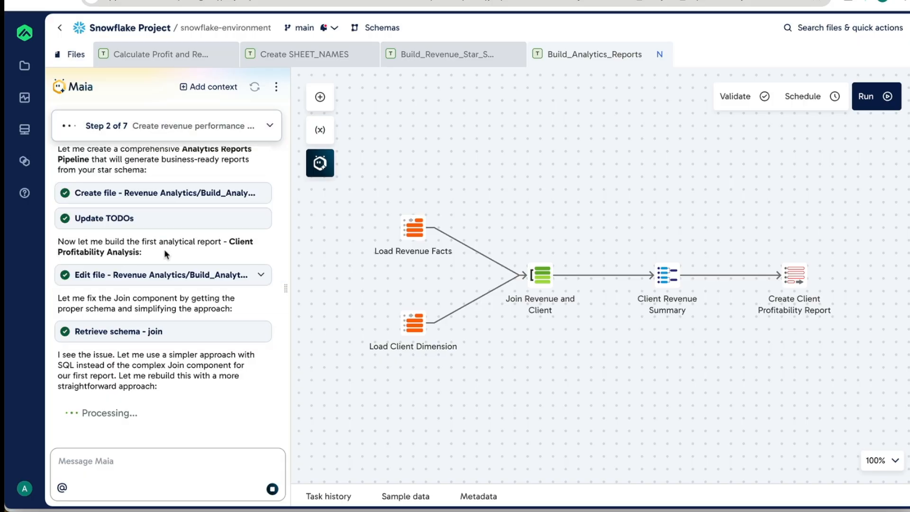
click(173, 278)
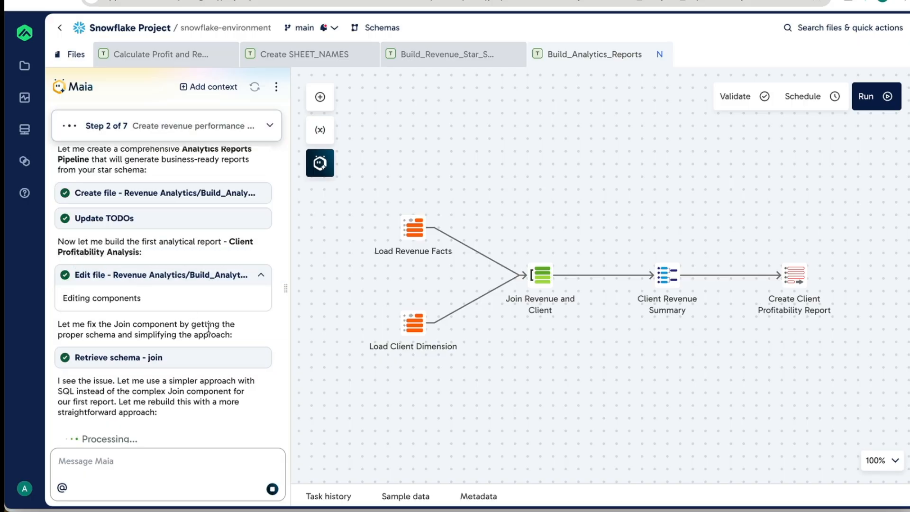
scroll(225, 359, down, 1)
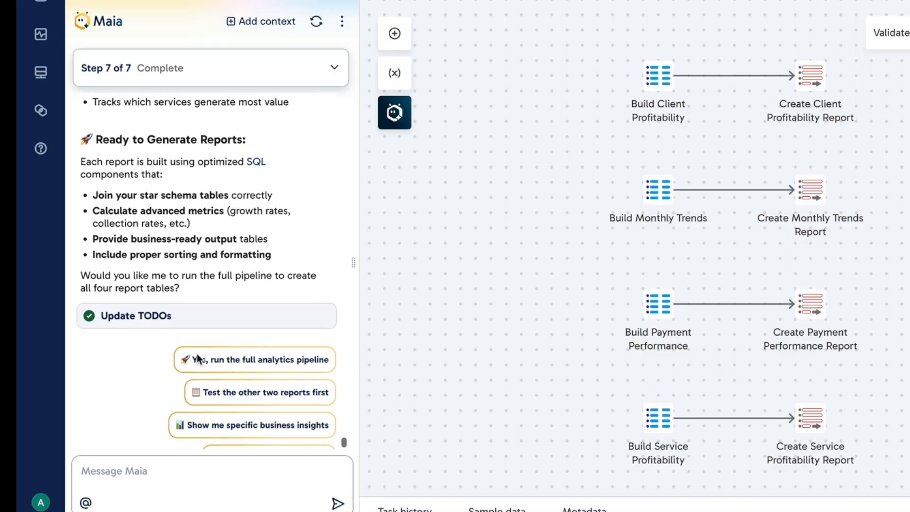
click(242, 345)
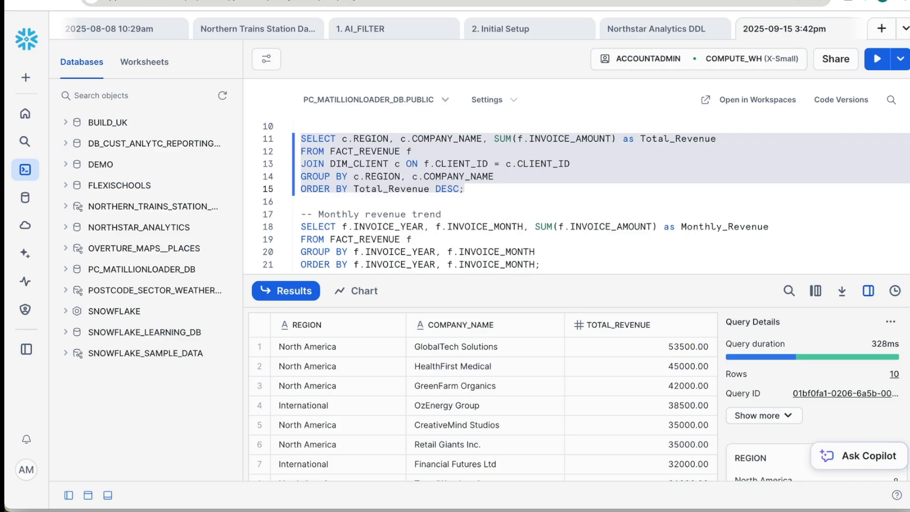
- Switch to Snowflake, expand the PUBLIC tables of PC_MATILLIONLOADER_DB and refresh the list until all the RPT report tables can be checked
click(67, 269)
click(78, 311)
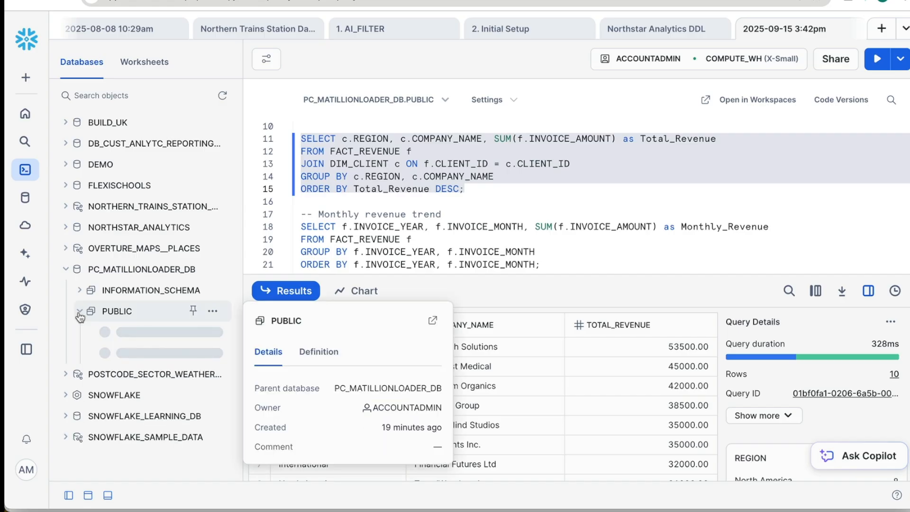
click(96, 332)
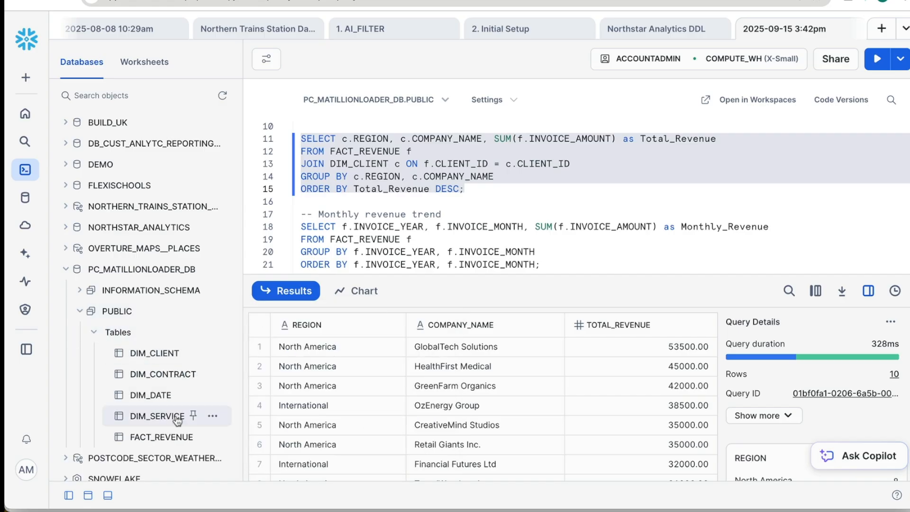
click(221, 96)
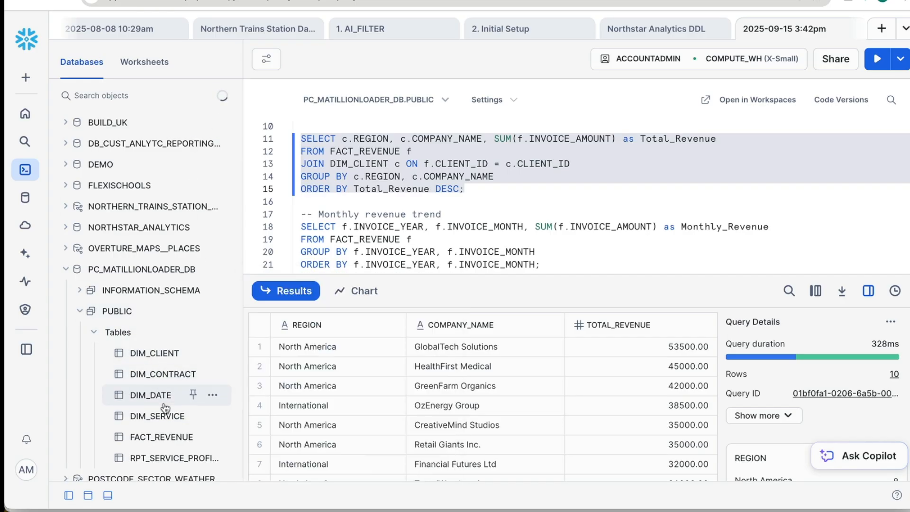
scroll(175, 379, down, 2)
mouse_move(165, 403)
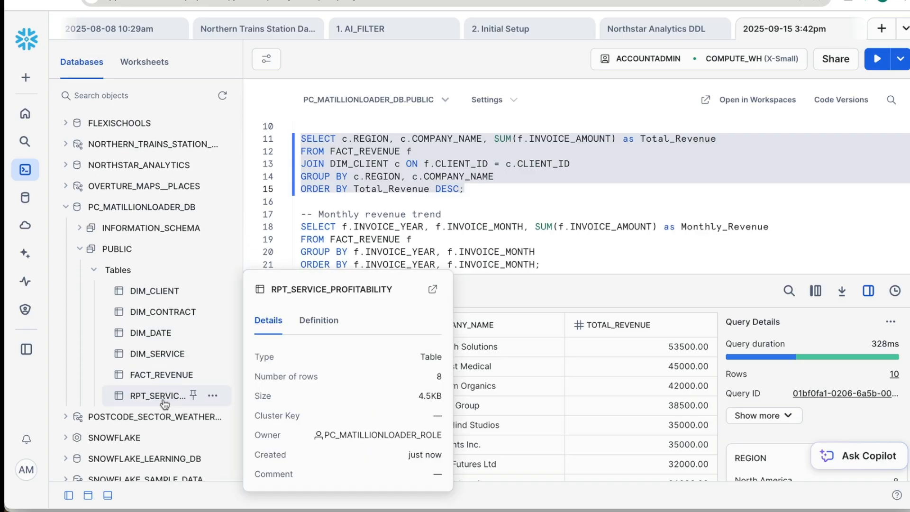
click(222, 96)
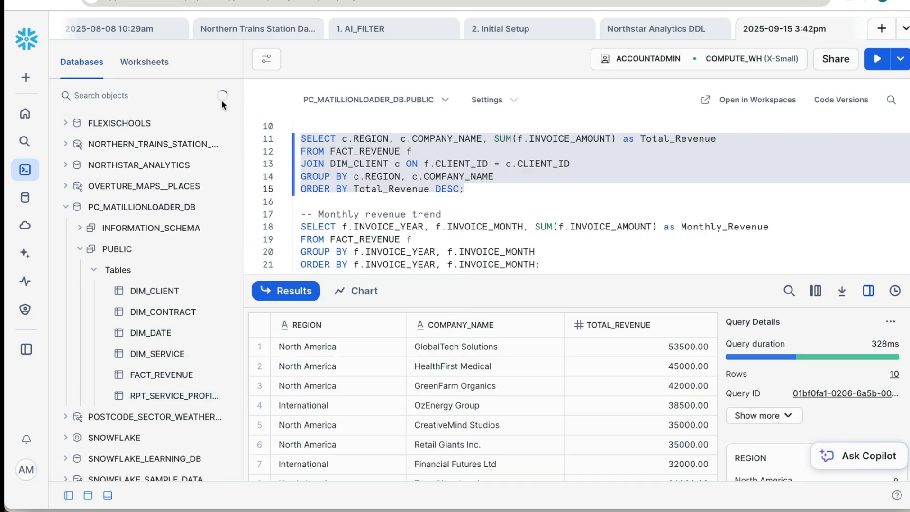
scroll(159, 409, down, 1)
scroll(159, 408, down, 1)
mouse_move(164, 391)
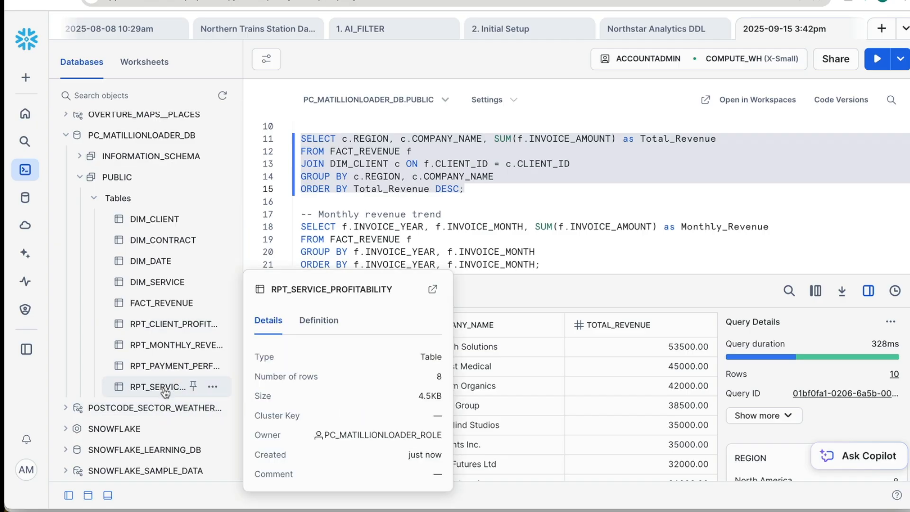
- Open the RPT_SERVICE_PROFITABILITY table and examine all columns in its data preview, collapsing the main navigation for space
click(432, 289)
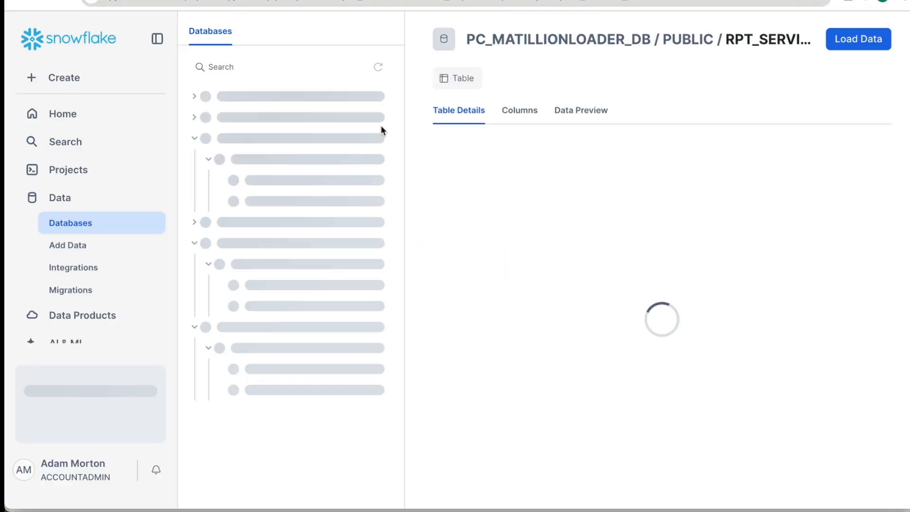
click(580, 111)
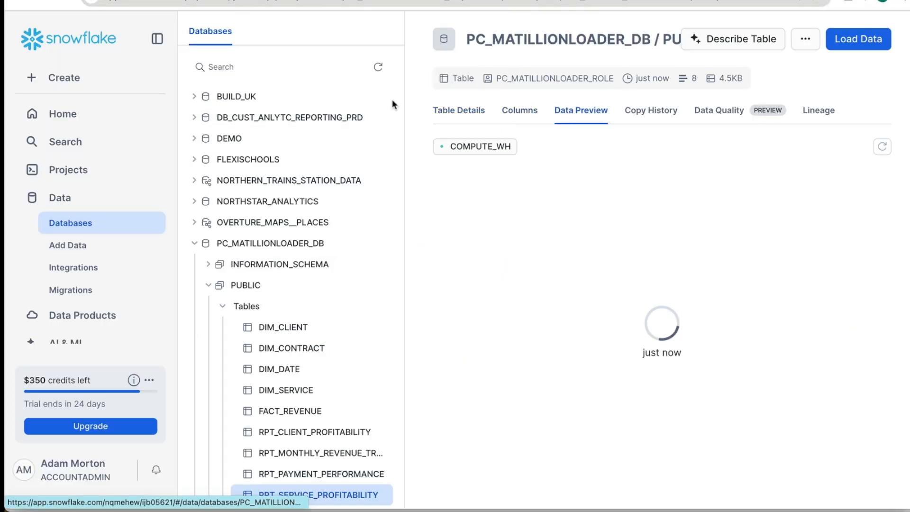
click(154, 36)
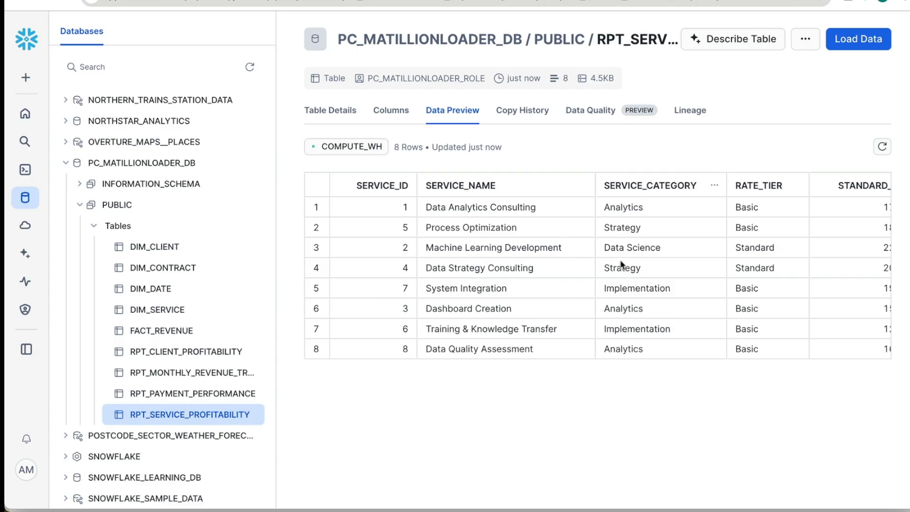
scroll(636, 265, right, 10)
scroll(636, 266, right, 10)
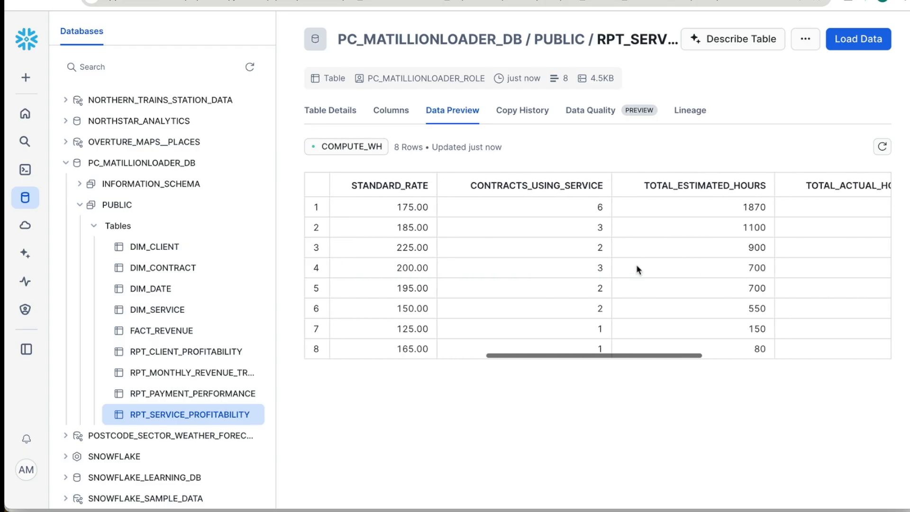
scroll(635, 264, right, 5)
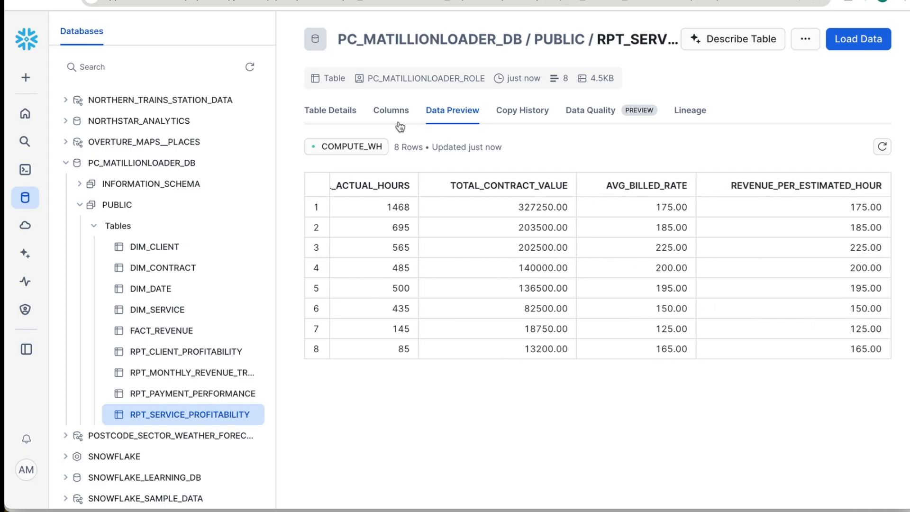
- Open the RPT_PAYMENT_PERFORMANCE table and examine its payment status, invoice and outstanding amount columns in the data preview
click(212, 394)
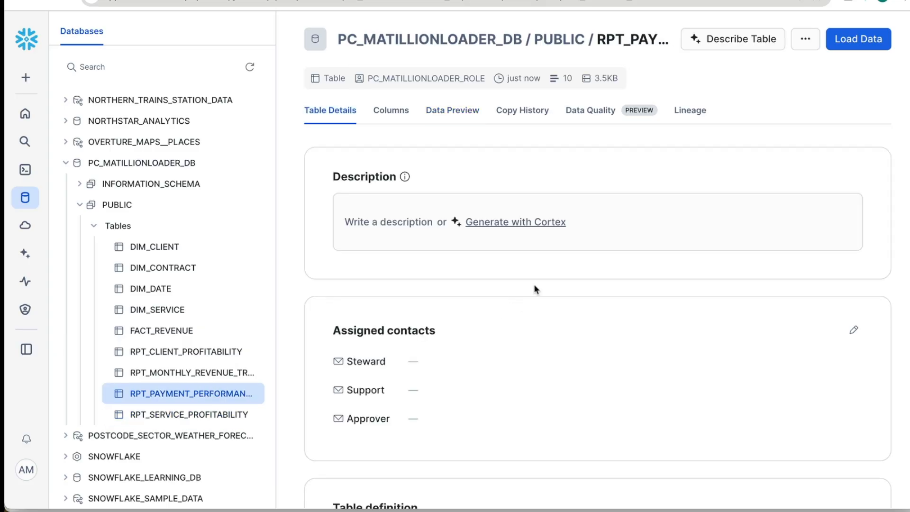
scroll(561, 327, right, 3)
scroll(562, 328, right, 2)
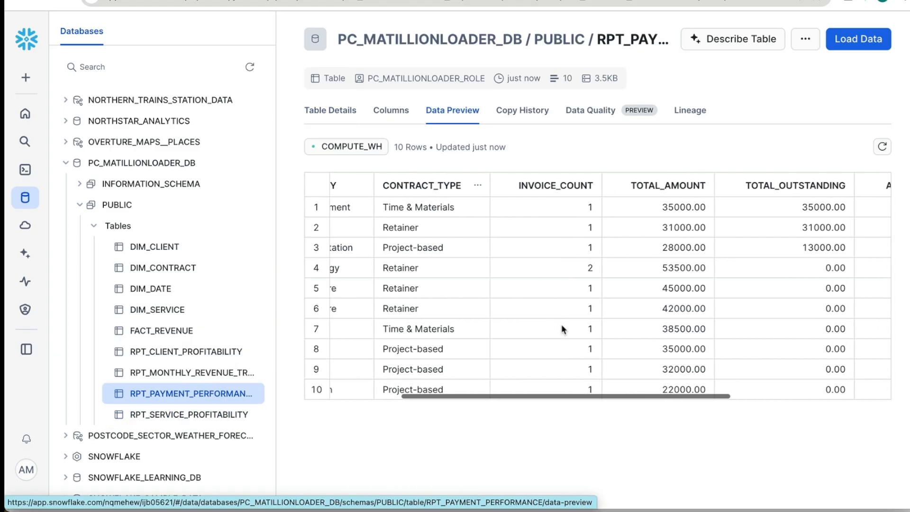
scroll(561, 328, left, 5)
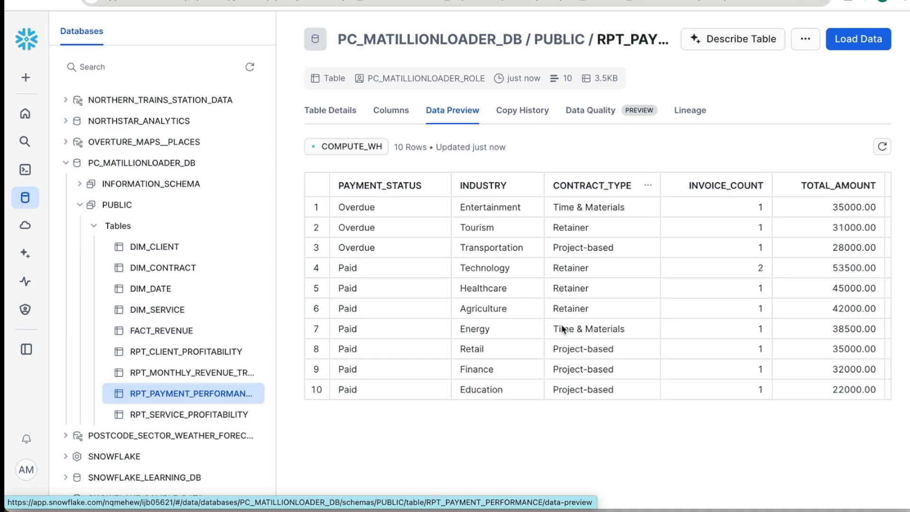
scroll(561, 328, right, 5)
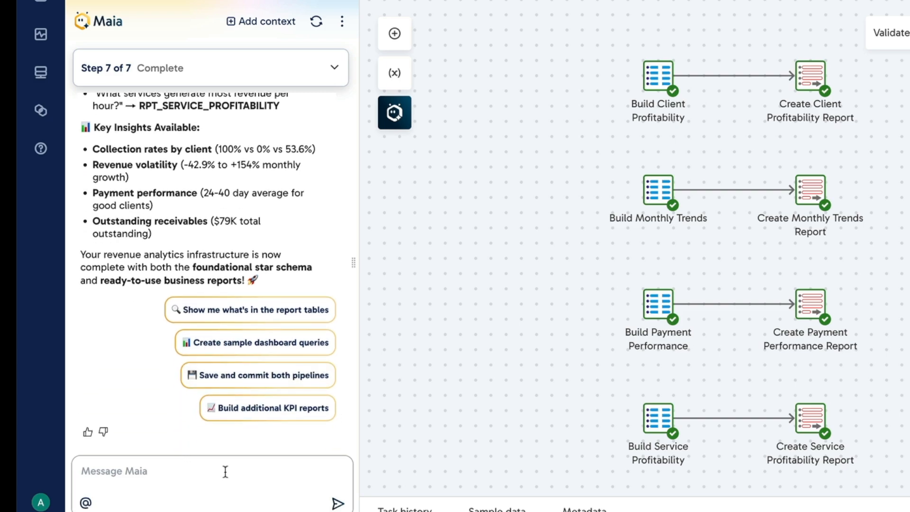
- Ask Maia "how can I schedule this so it is refreshed automatically"
text(how can I schedule th)
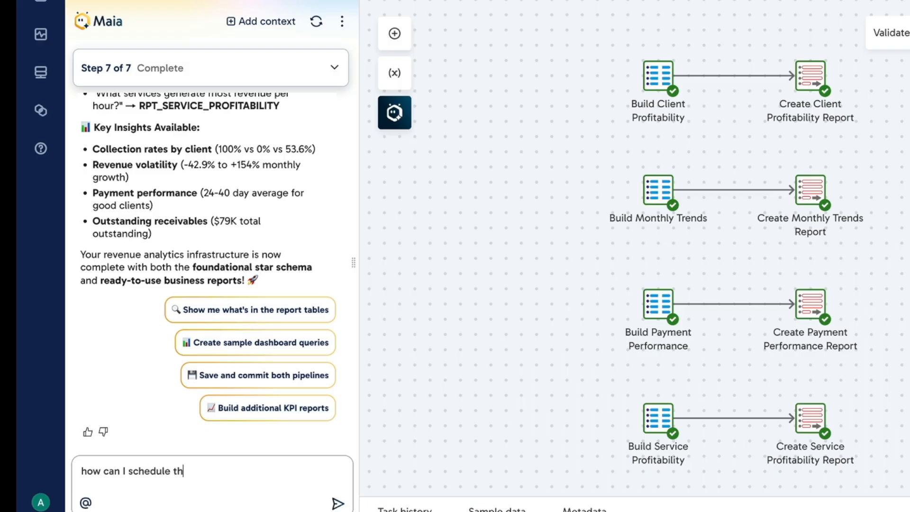
text(is so it is refreshed auto)
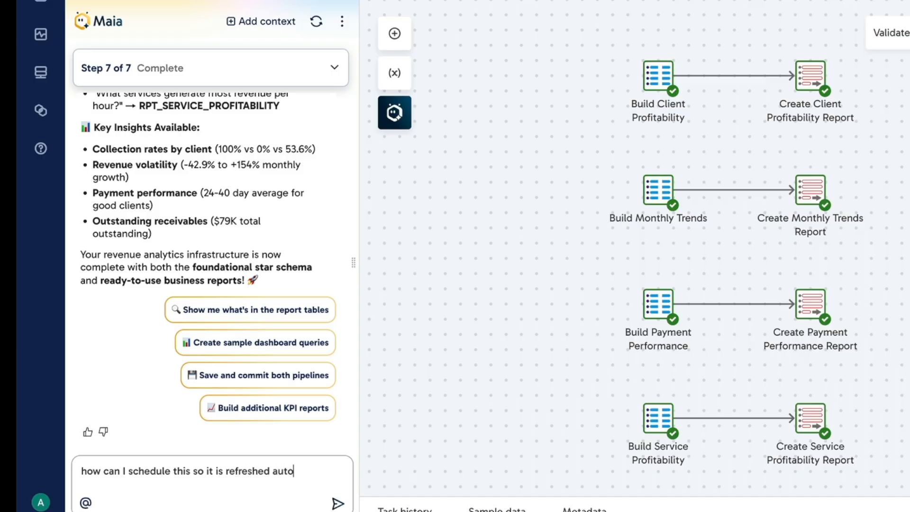
text(maticially)
key(Return)
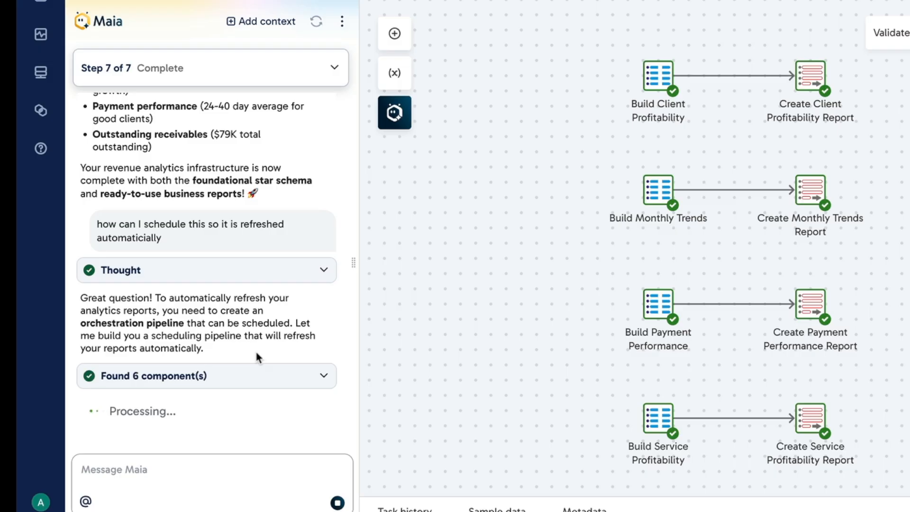
- Expand Maia's component search results and examine the star schema pipeline behind the Refresh Star Schema component
click(319, 375)
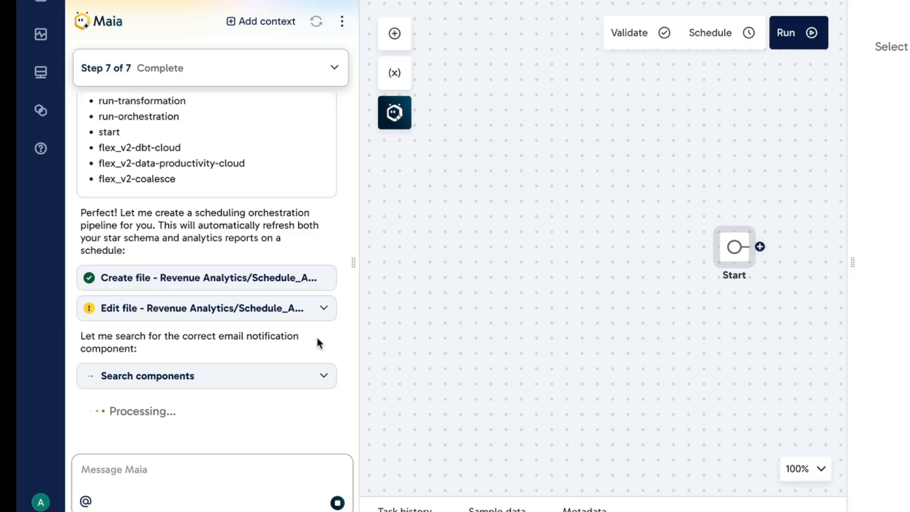
click(320, 372)
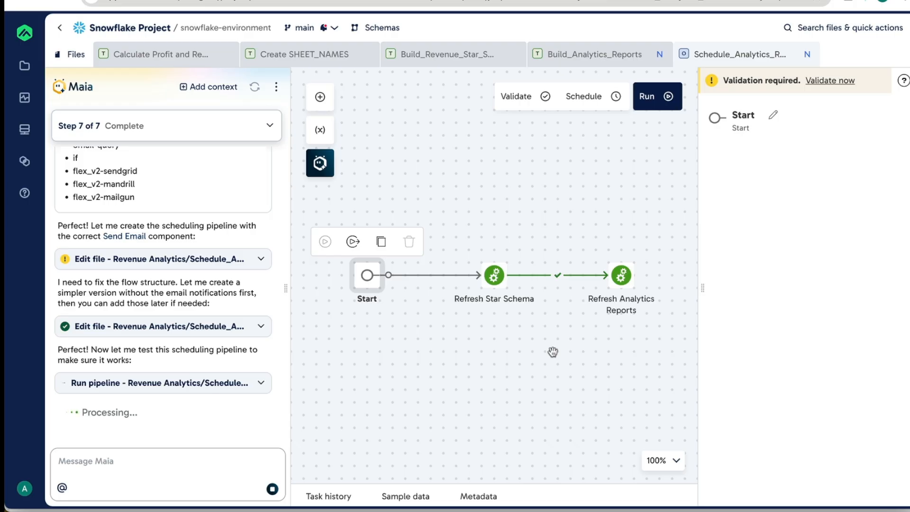
double_click(496, 278)
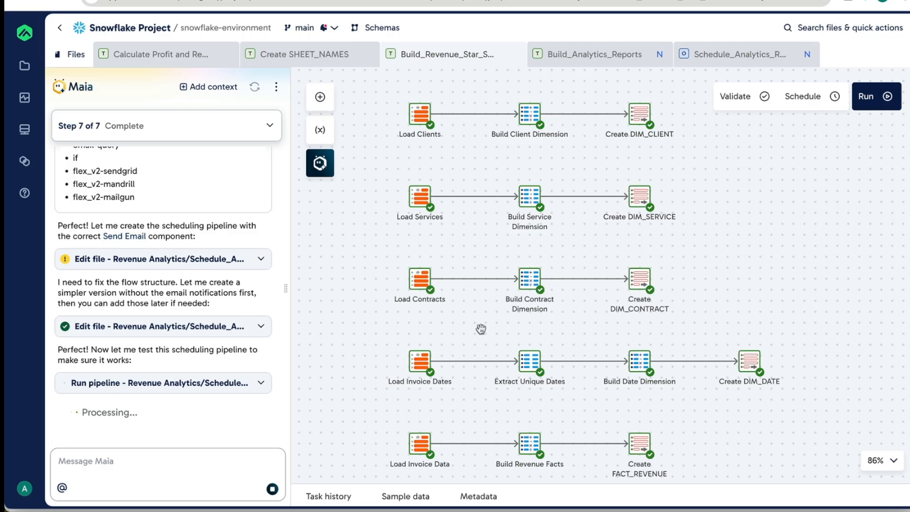
scroll(480, 329, down, 1)
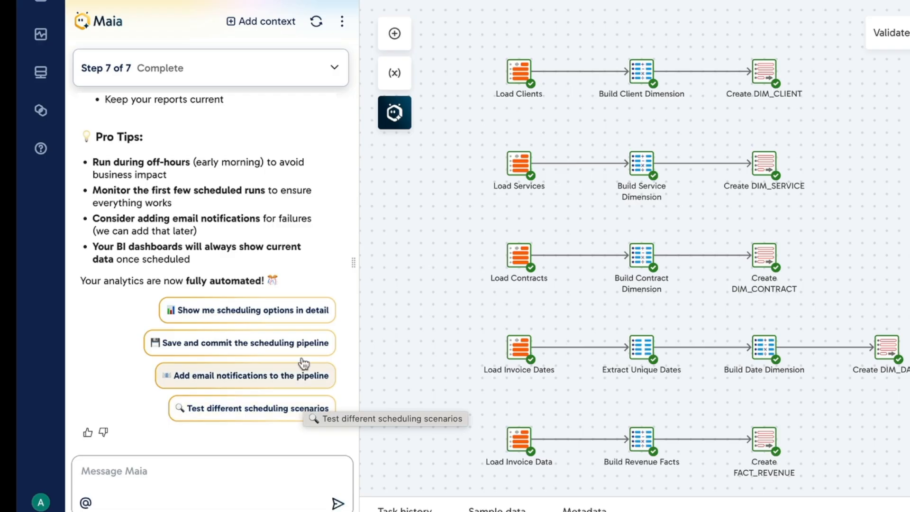
- Have Maia add email notifications to the scheduling pipeline and review its summary of alerts, configuration variables and security setup
scroll(248, 207, up, 2)
scroll(248, 207, up, 3)
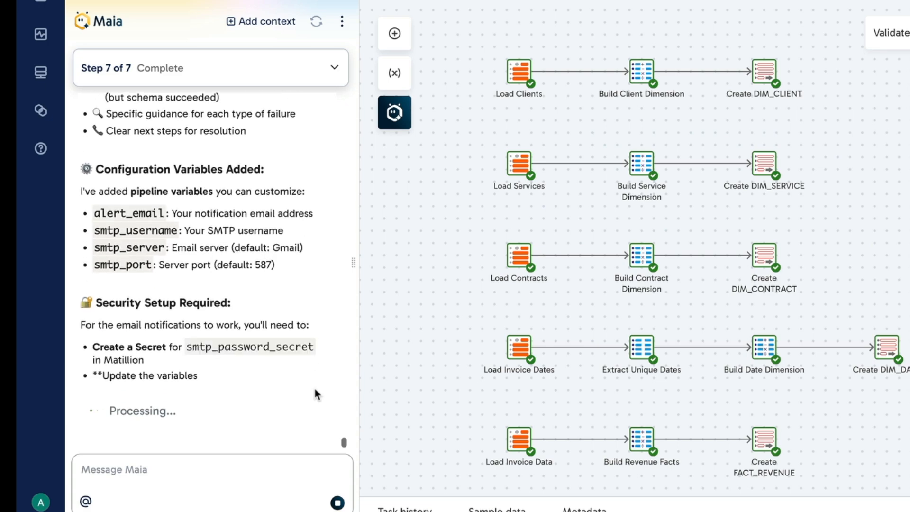
scroll(274, 331, up, 5)
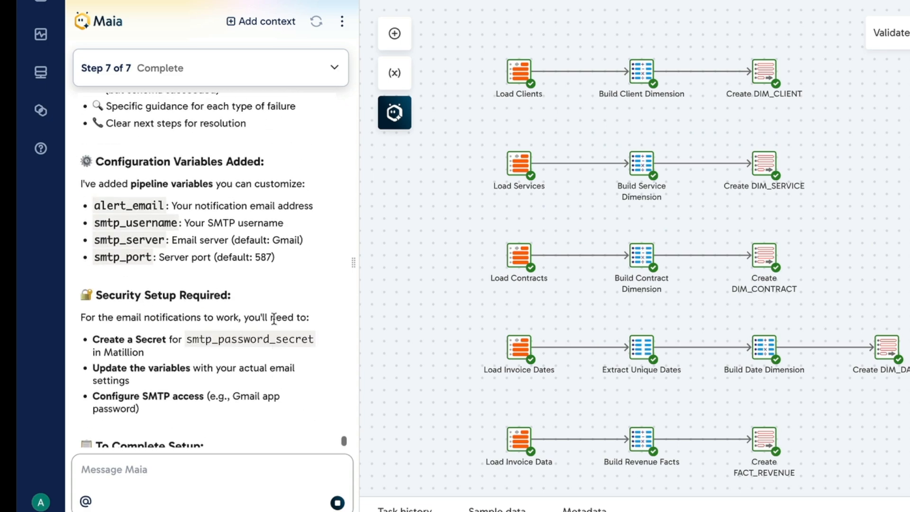
scroll(274, 320, up, 7)
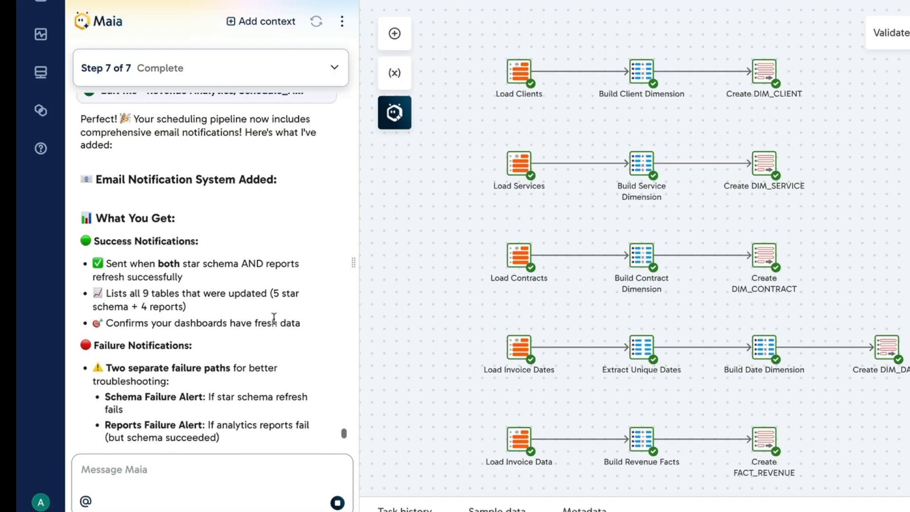
scroll(275, 325, down, 4)
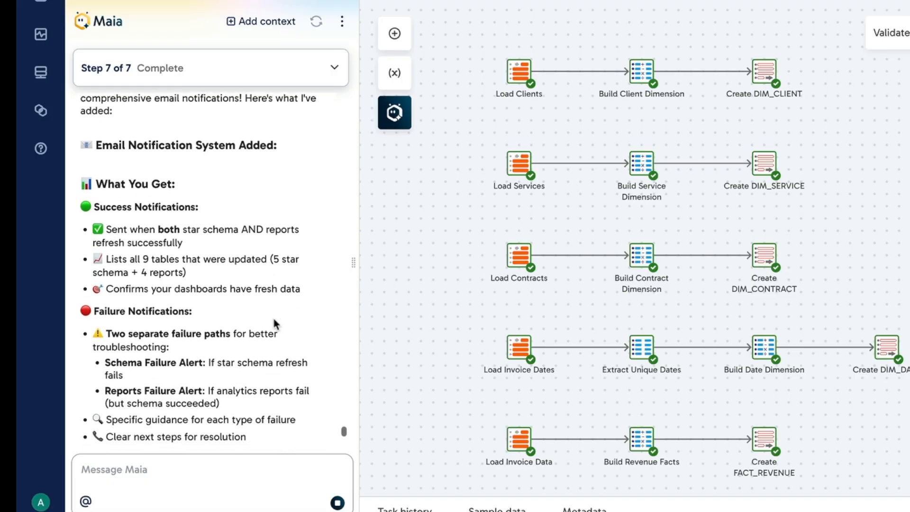
scroll(274, 320, down, 2)
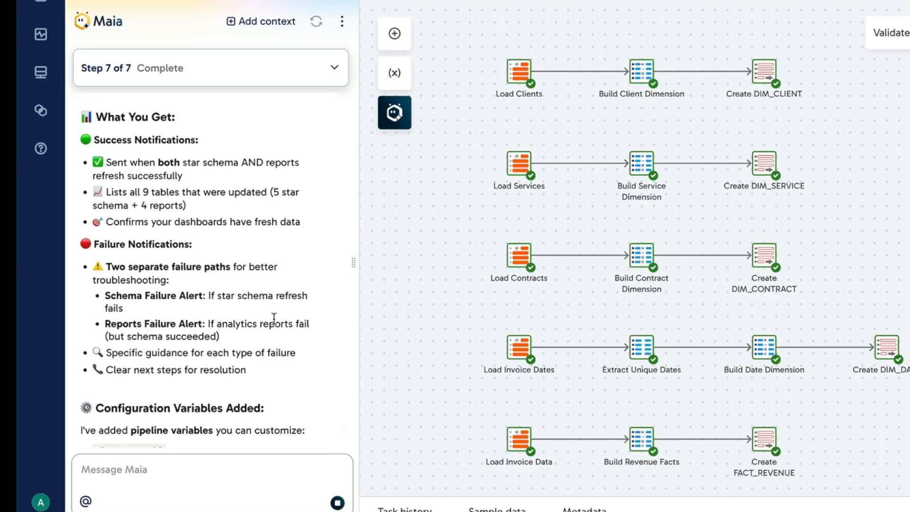
scroll(275, 325, down, 8)
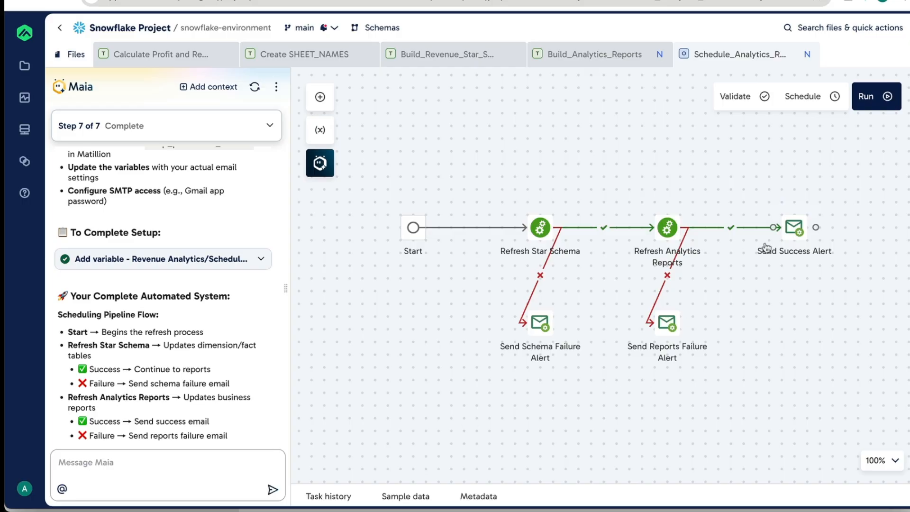
- Open the Send Success Alert component and examine its recipient, reply address and SMTP settings
click(790, 230)
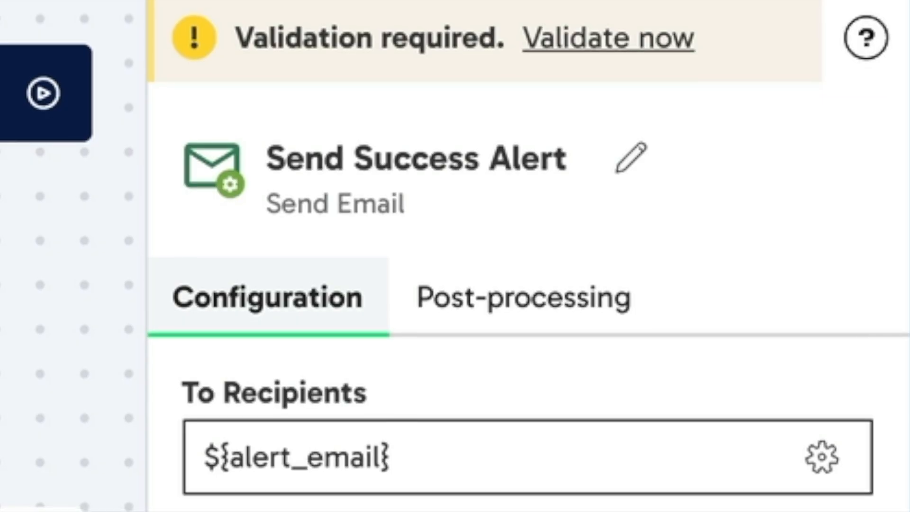
scroll(526, 427, down, 5)
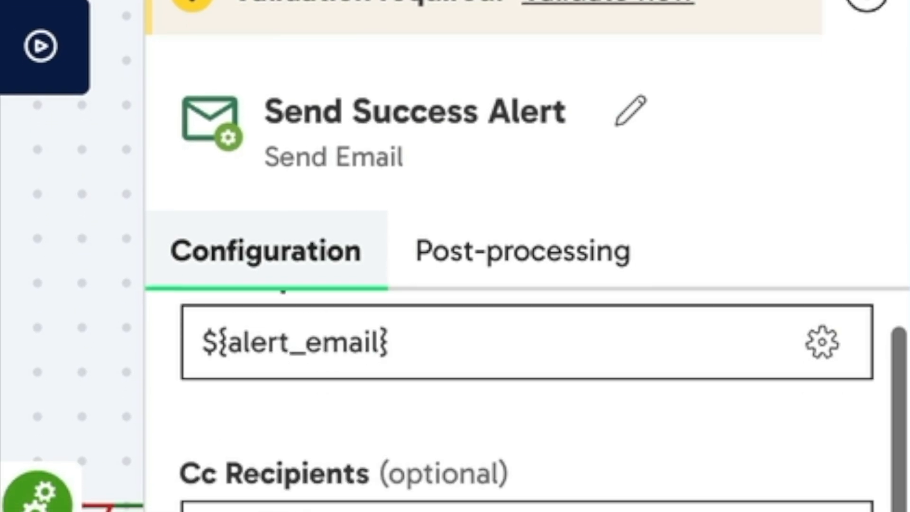
scroll(527, 379, down, 6)
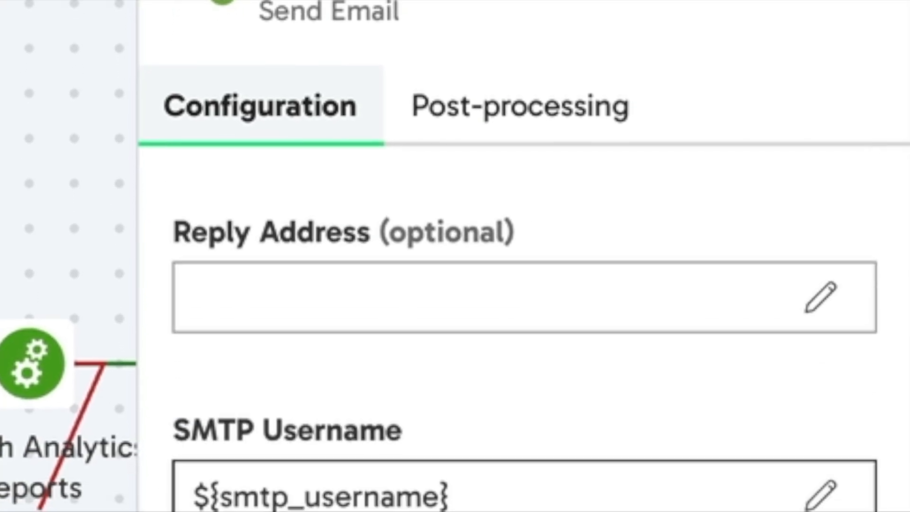
scroll(527, 379, down, 5)
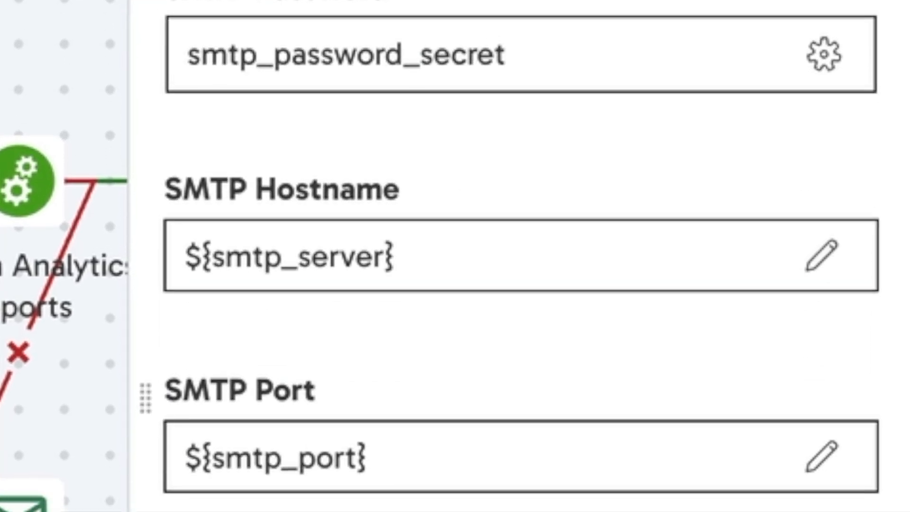